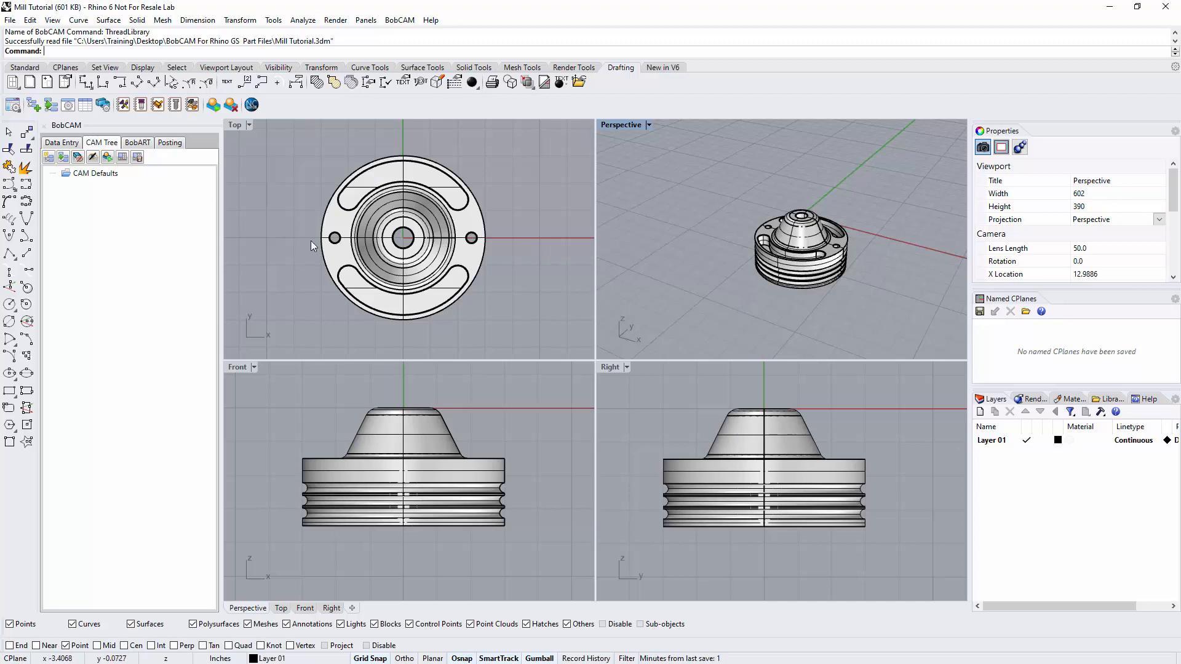
Create a new milling job with the BC_3x_Mill machine and System Default template, and continue to the Stock Wizard.
click(96, 177)
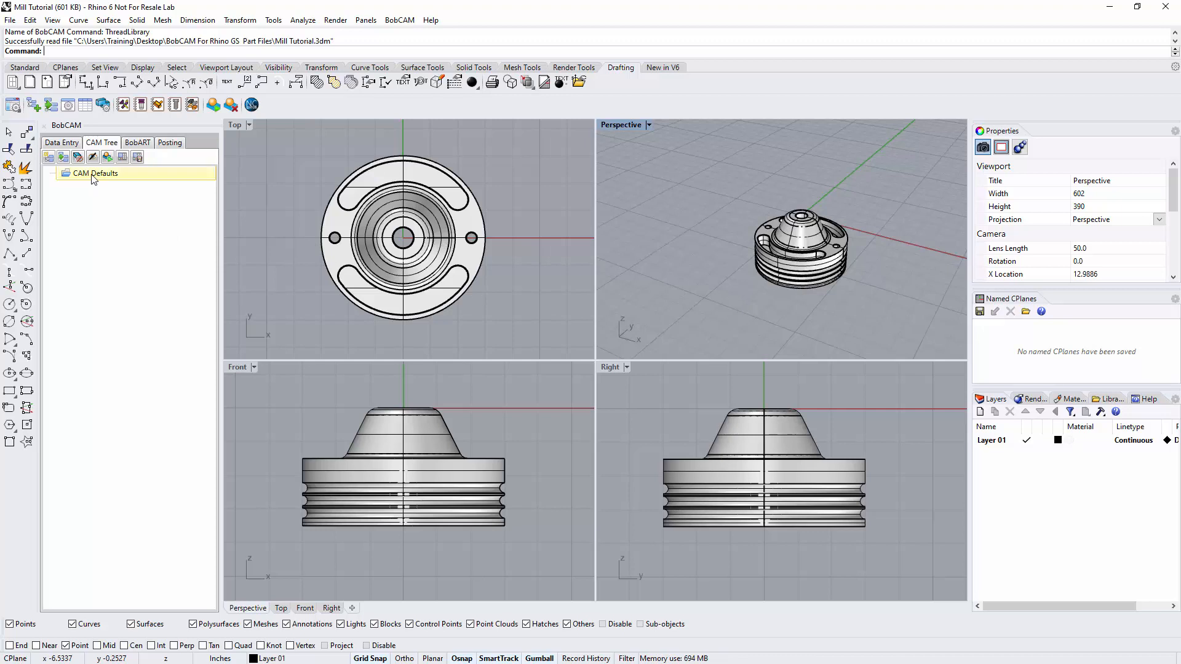
right_click(88, 175)
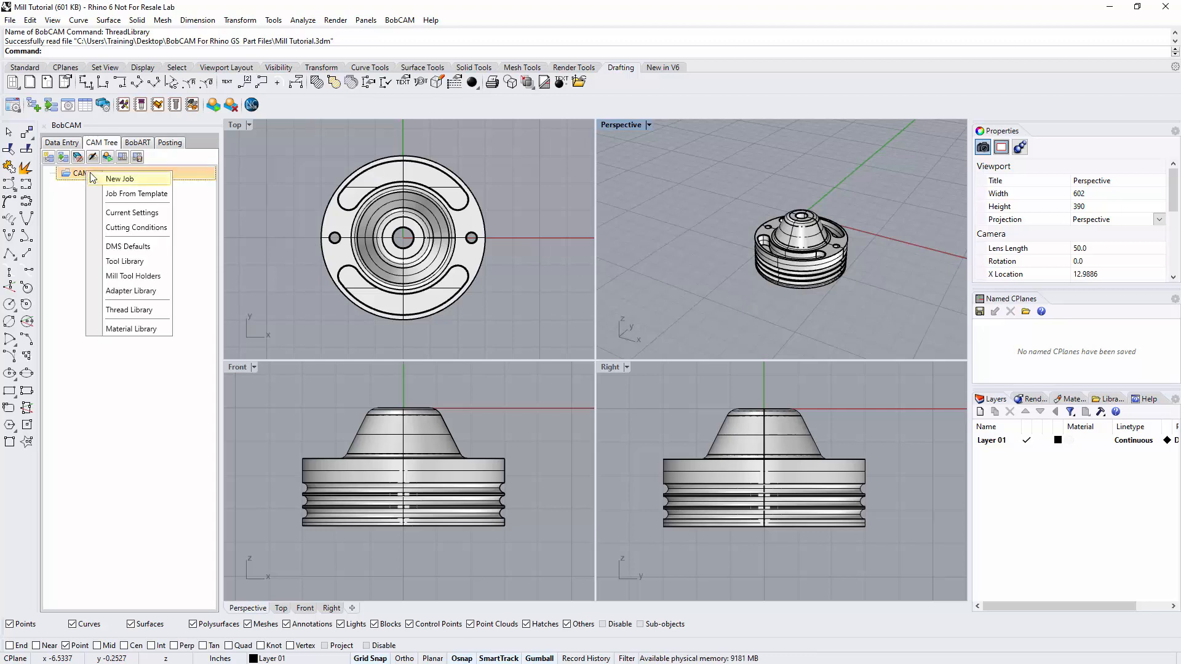
click(114, 179)
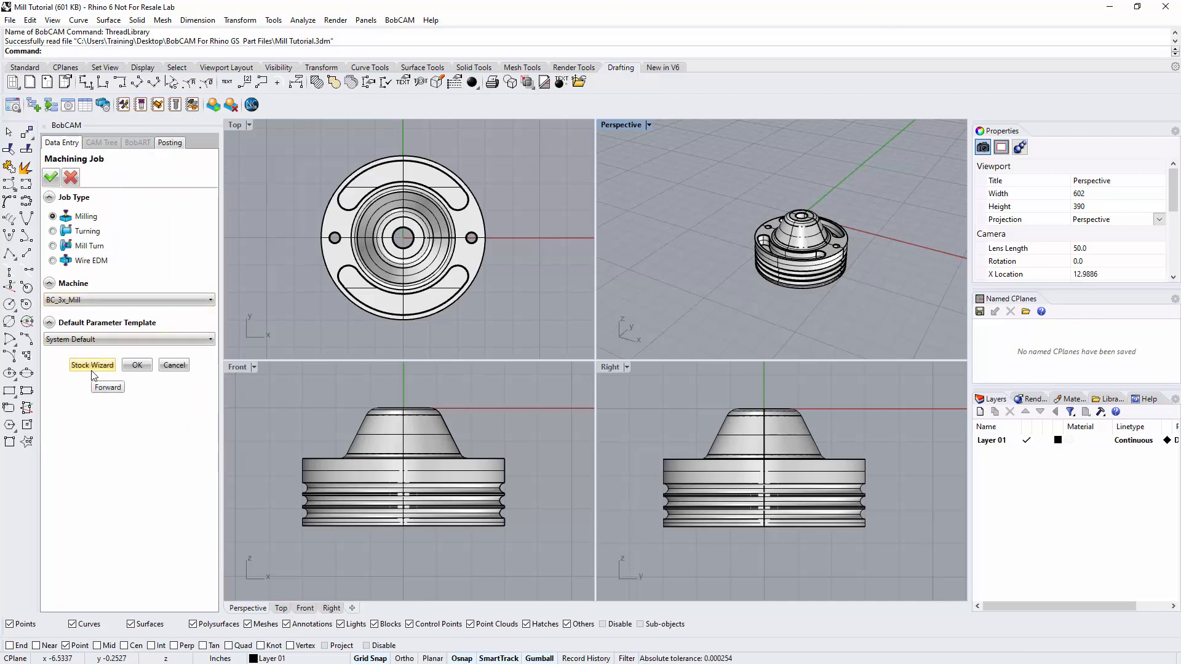
click(133, 364)
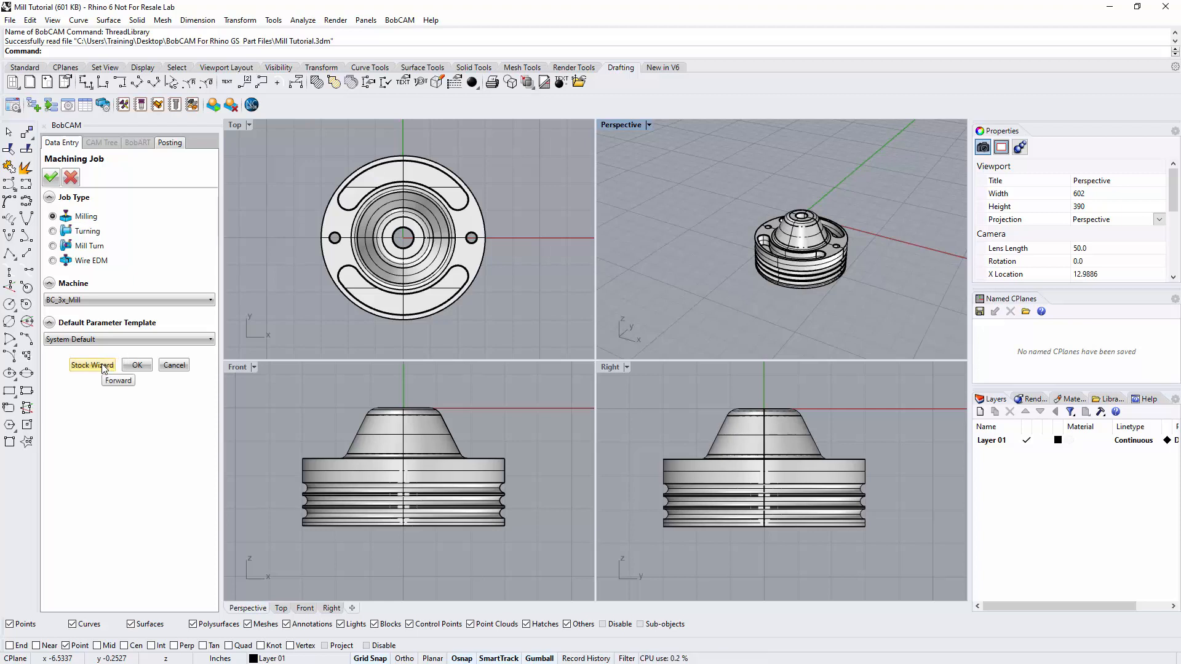
click(103, 365)
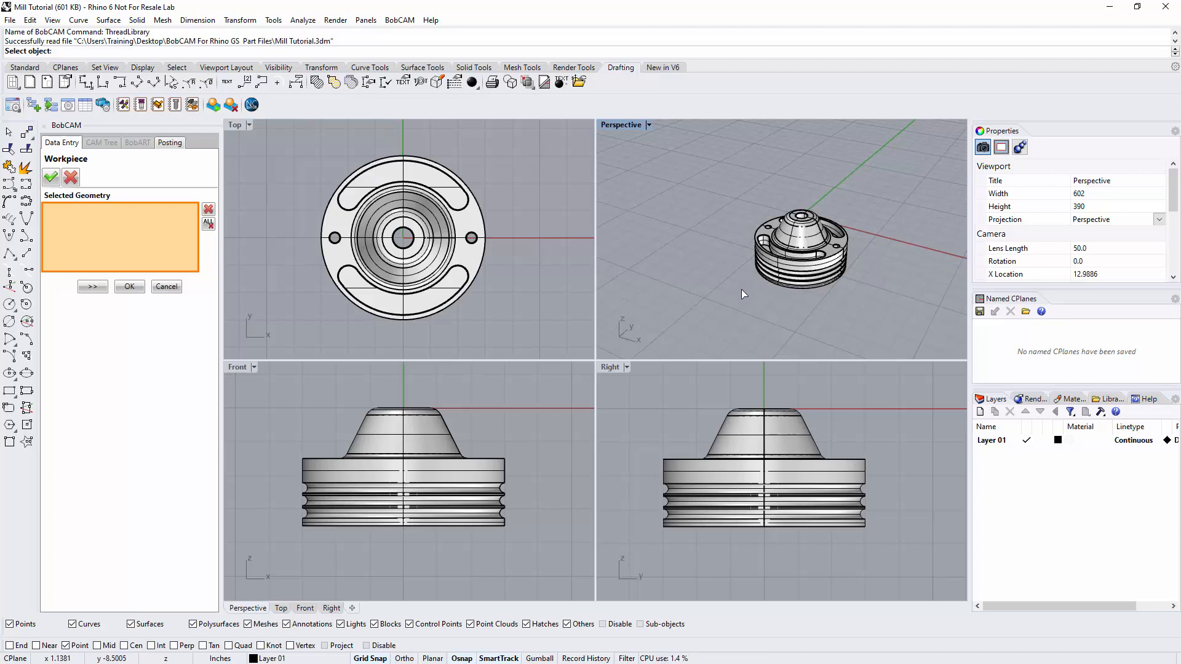
Pick the part solid as the workpiece, continue to the stock definition and check the rectangular stock's X, Y and Z dimensions.
click(429, 254)
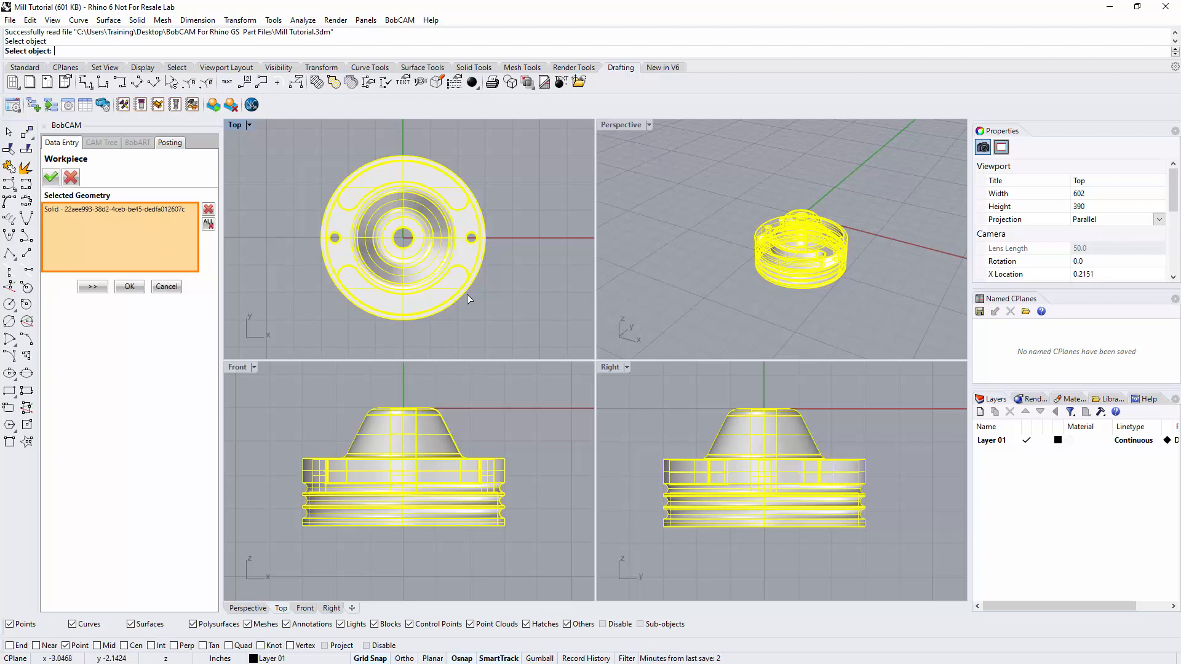
click(93, 288)
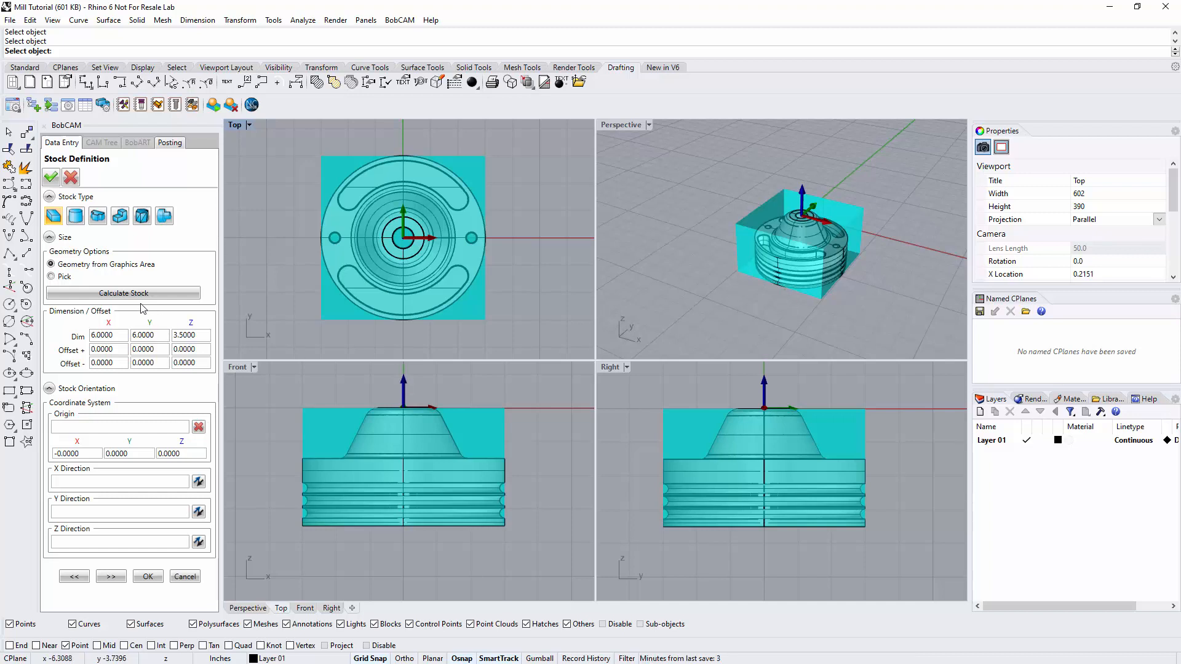
drag(114, 336, 81, 332)
click(160, 336)
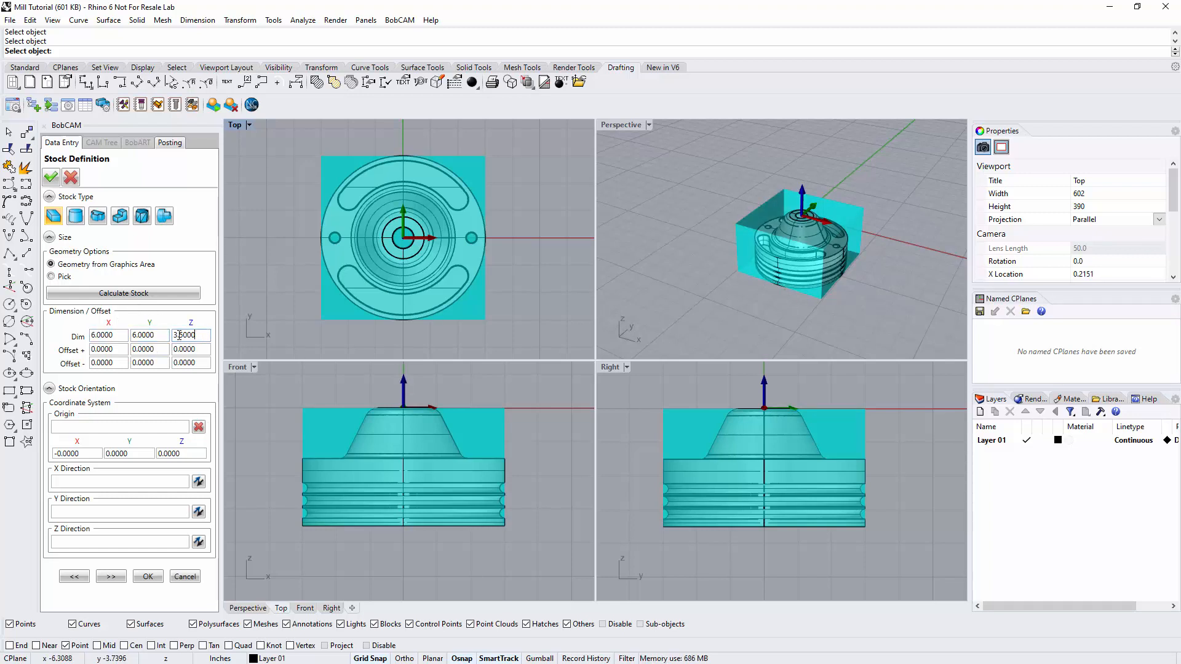
drag(204, 338, 165, 334)
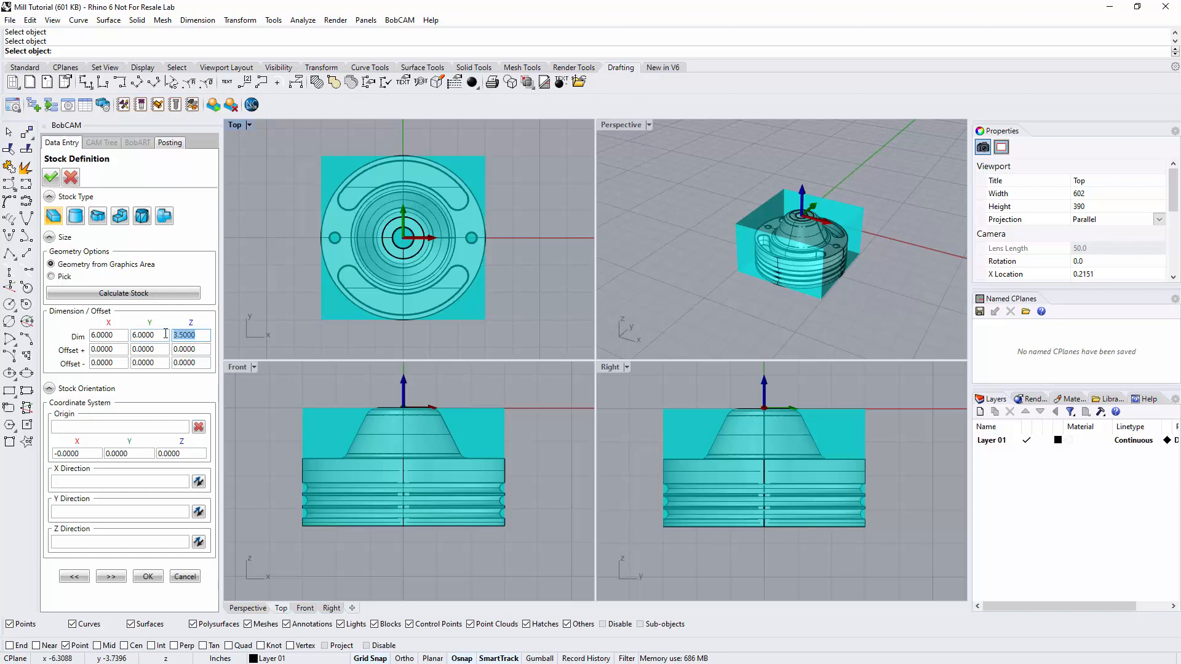
Switch to cylindrical stock with the Bounding Cylinder option and calculate it from the geometry in the graphics area.
click(78, 221)
click(77, 218)
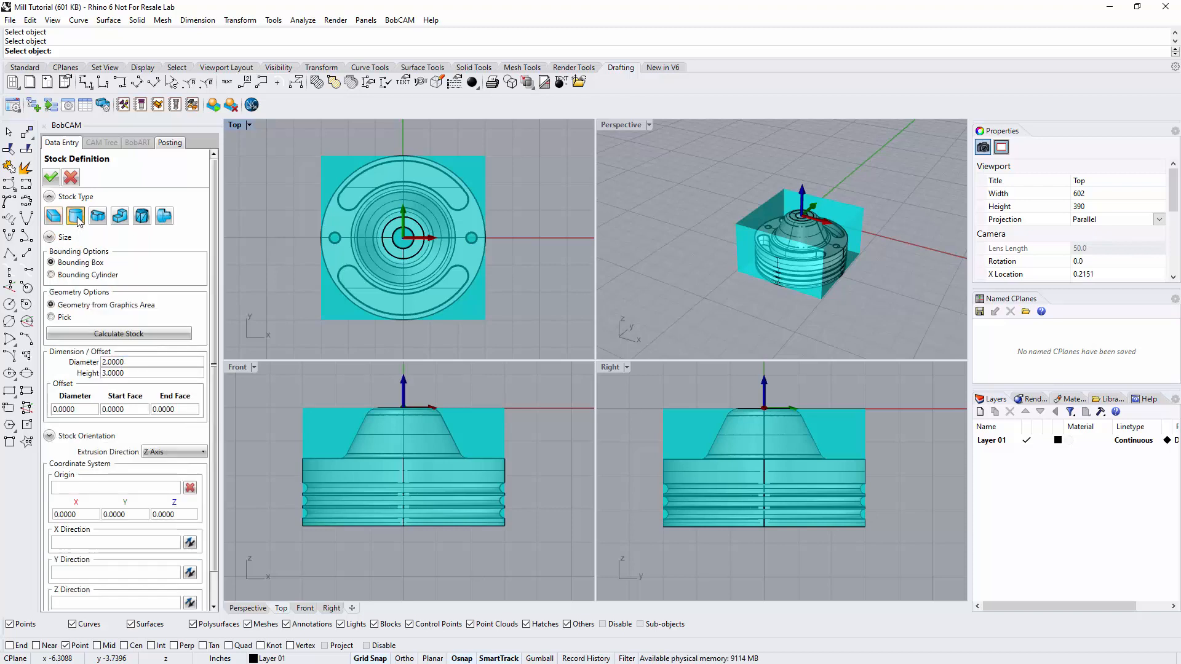
click(78, 277)
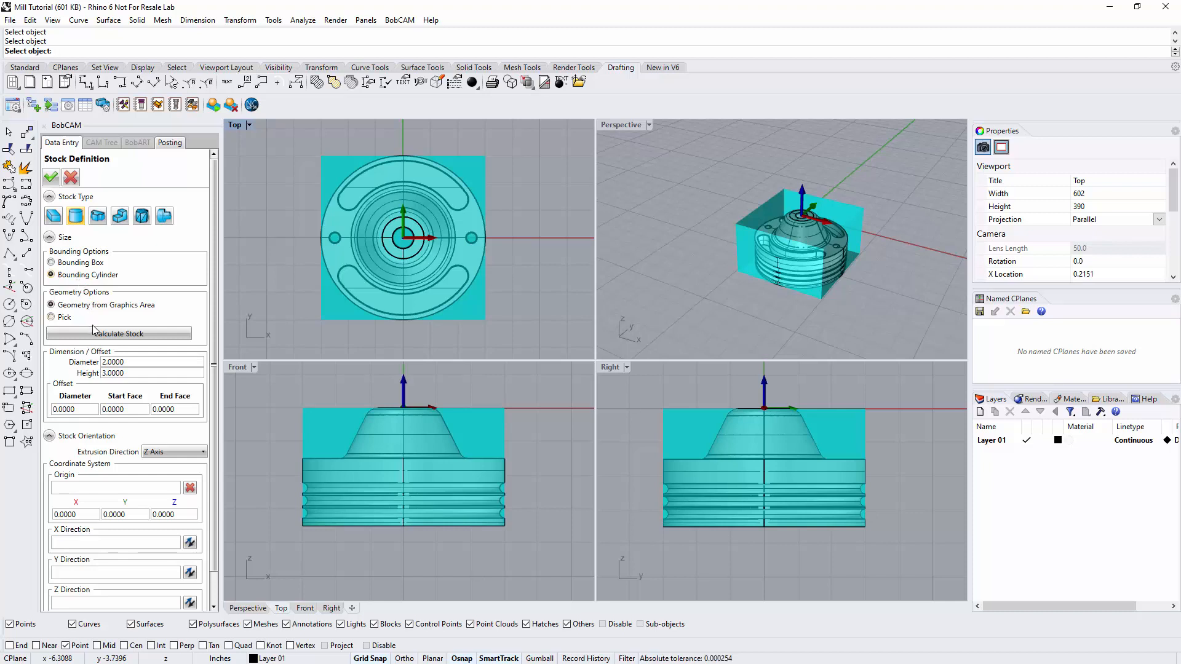
click(95, 334)
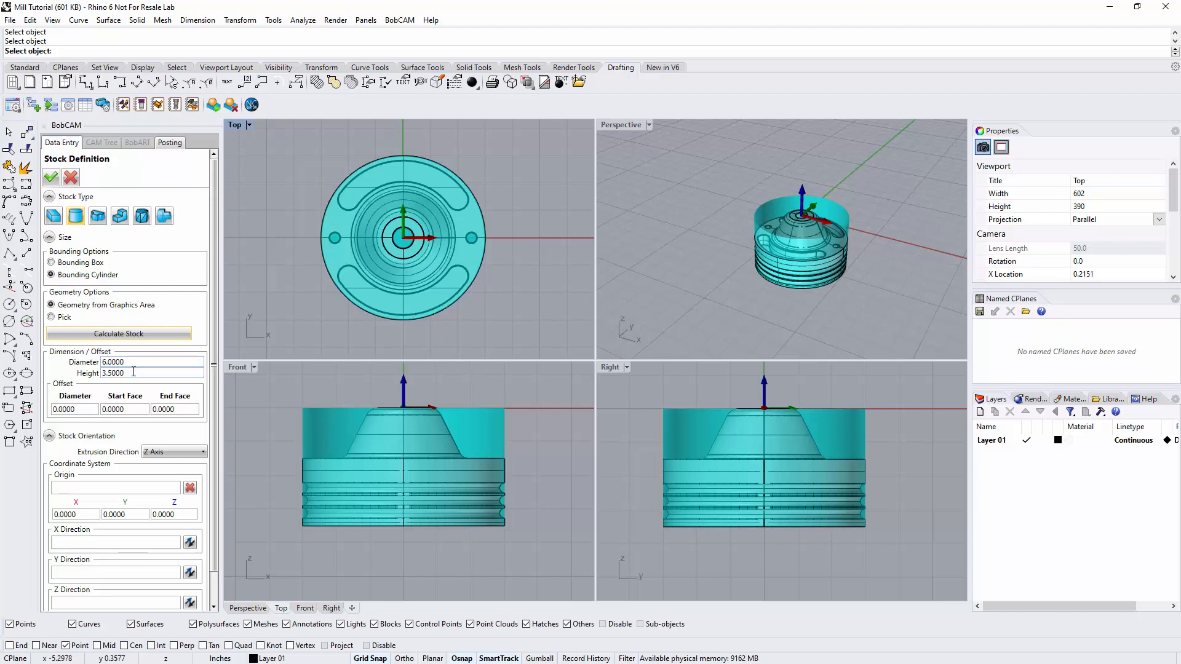
Switch to extruded stock, select the circular boundary at the part's base as its profile and calculate the stock.
click(98, 217)
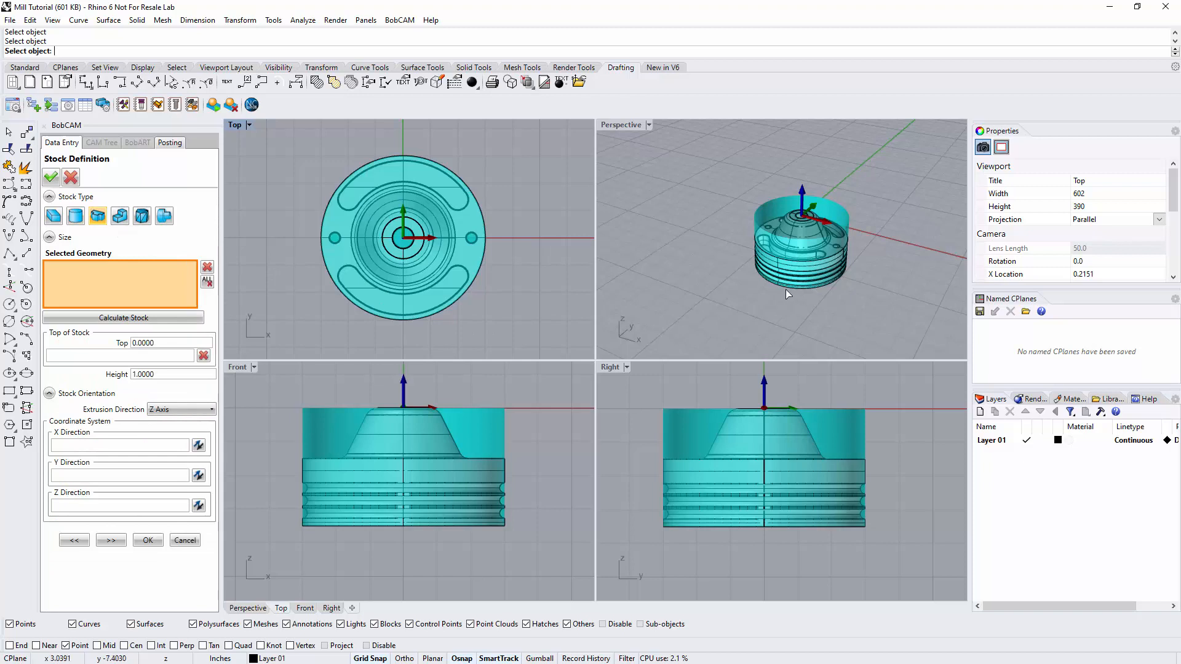
scroll(785, 289, up, 10)
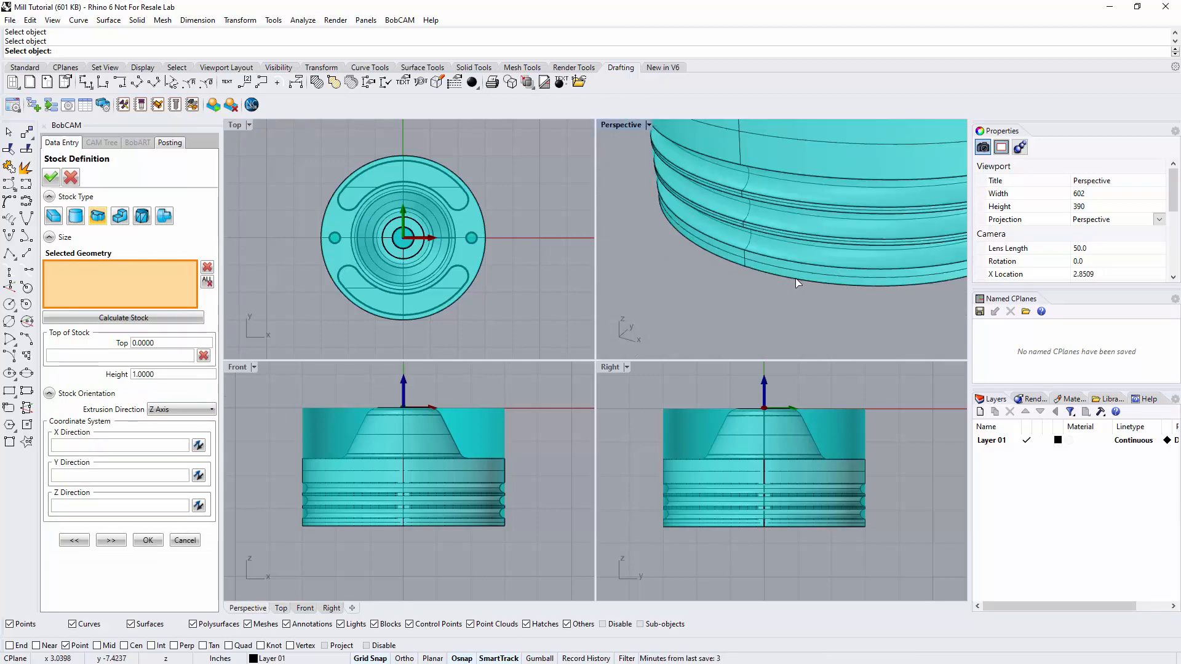
click(795, 278)
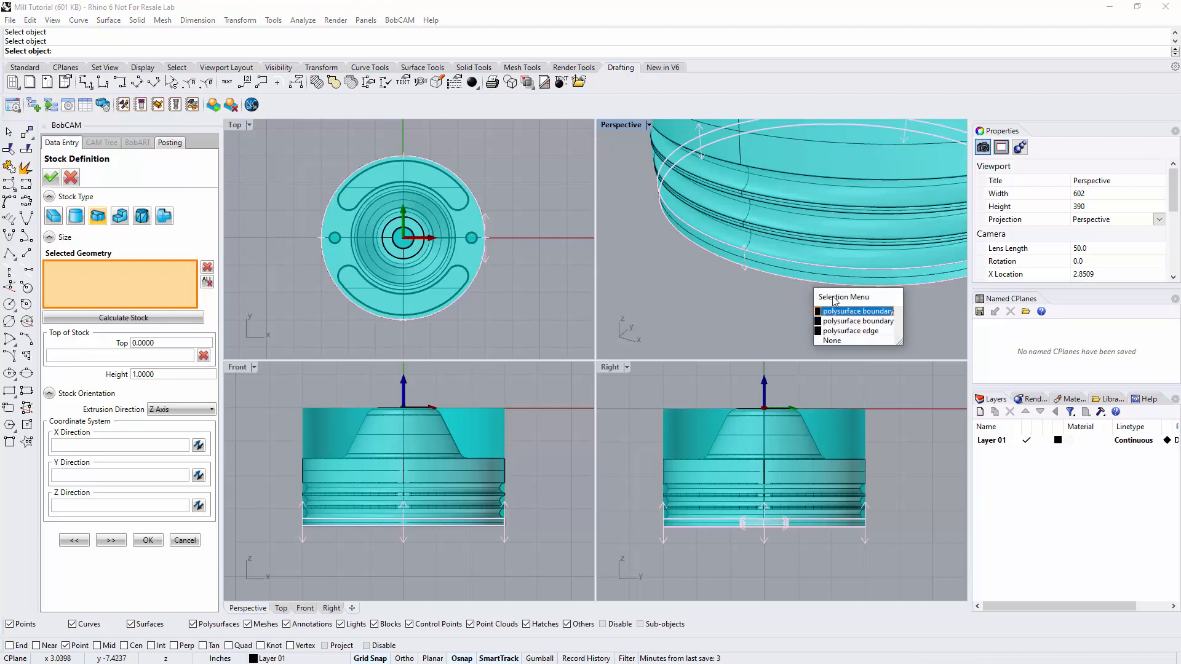
click(849, 331)
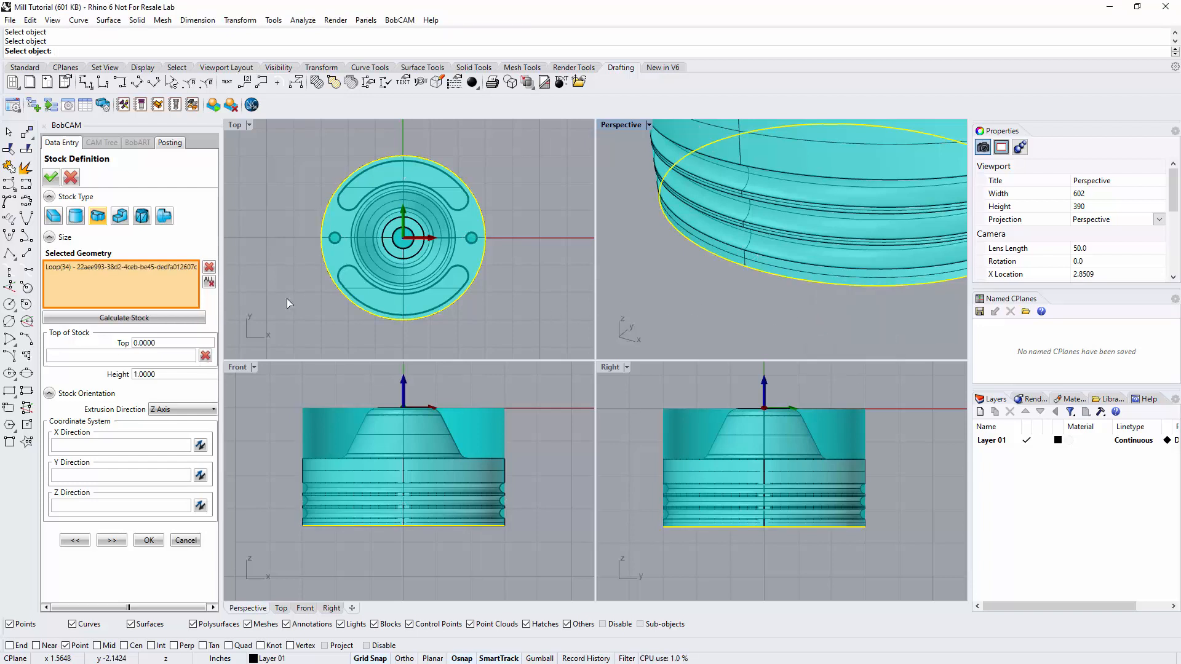
click(103, 318)
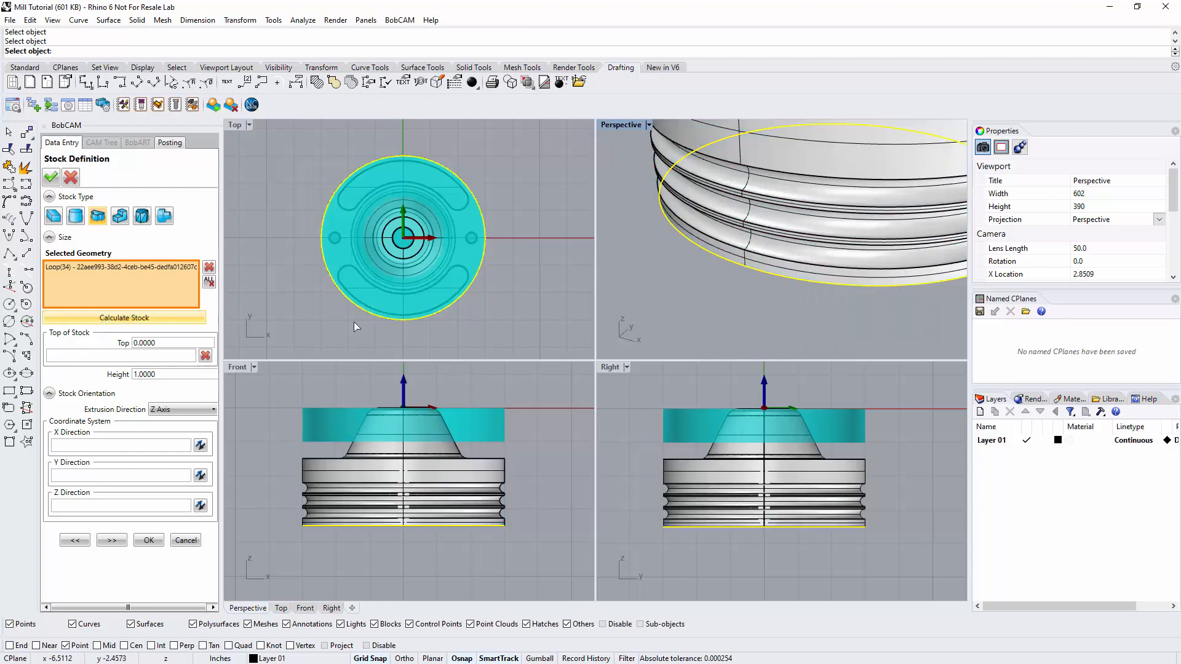
Set the extruded stock's height to 3.5 inches.
scroll(557, 301, down, 4)
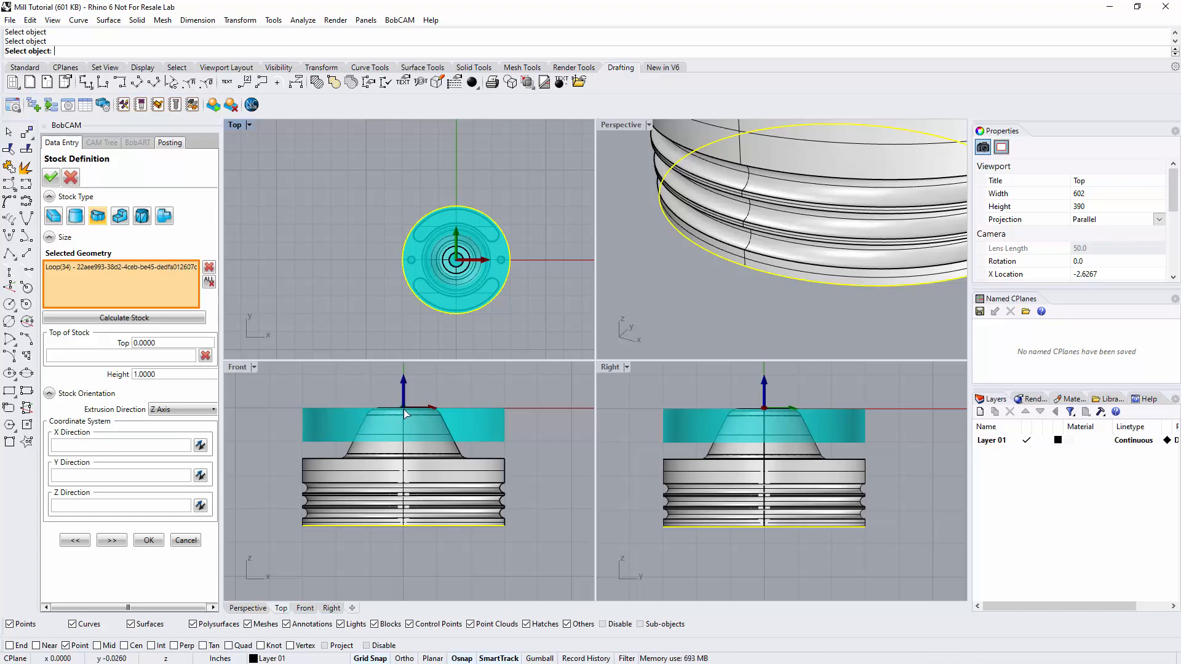
drag(158, 374, 130, 378)
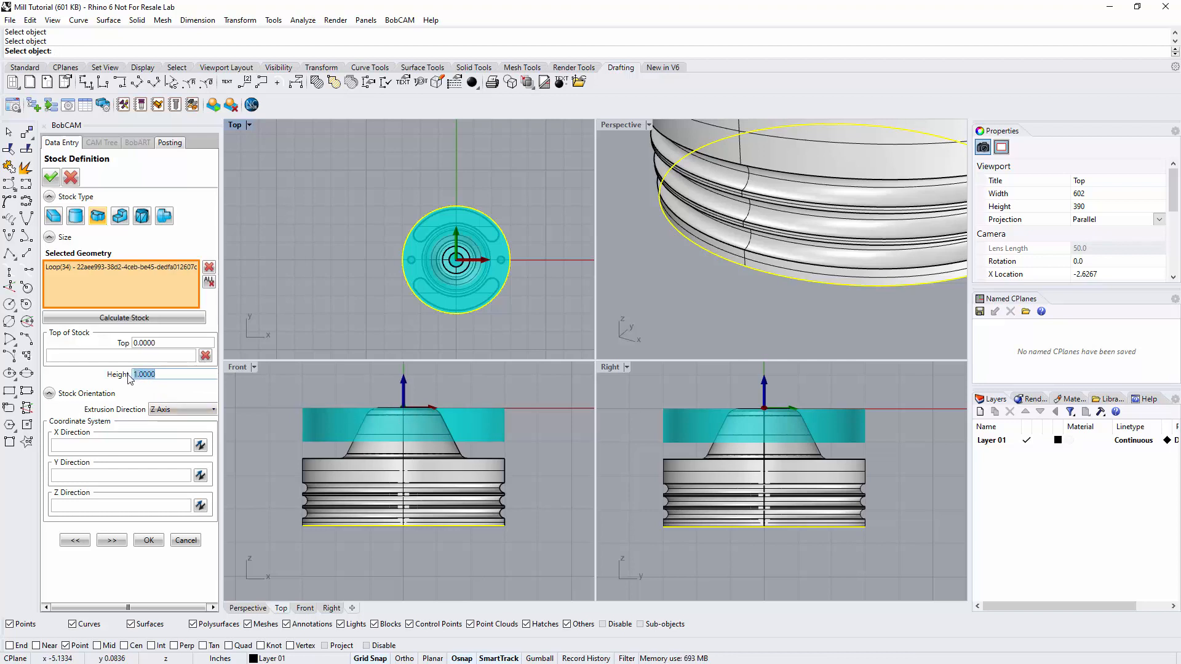
text(3)
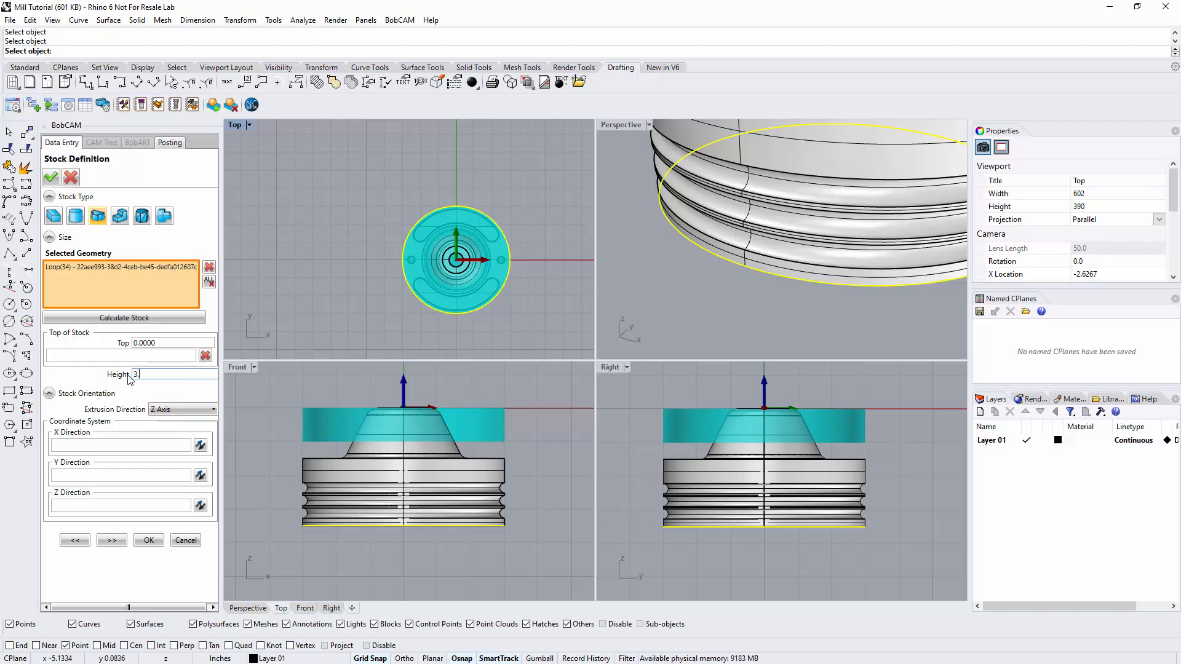
text(.5)
click(163, 343)
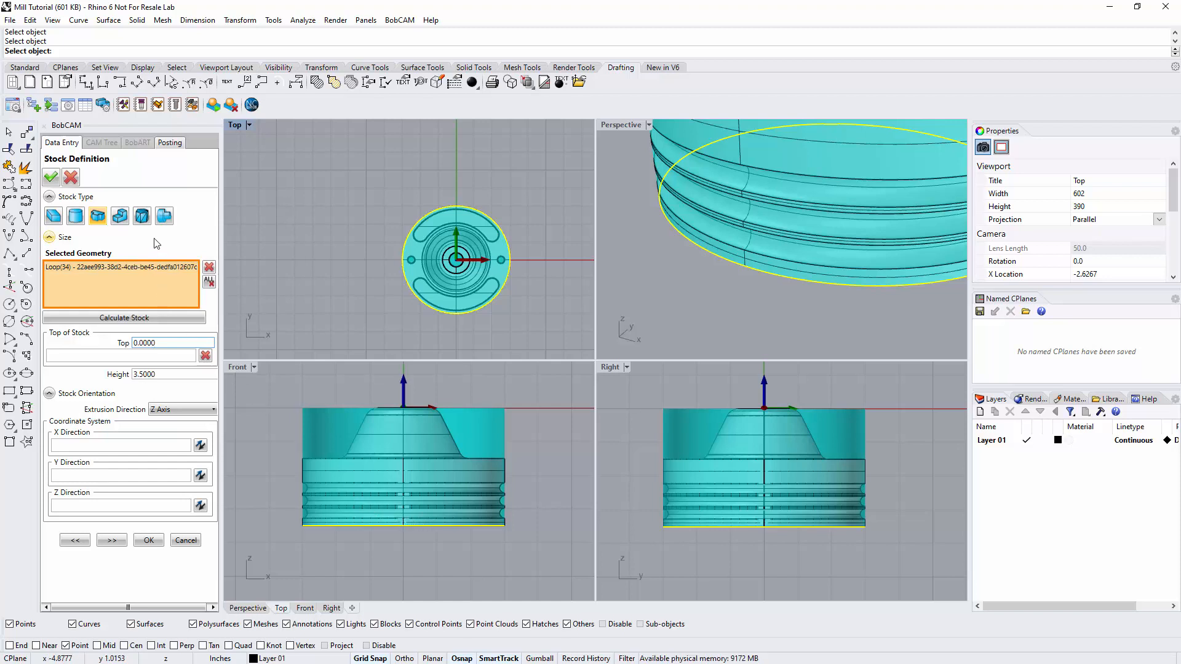
Look through the options of the solid body, STL file and revolved stock types.
click(121, 218)
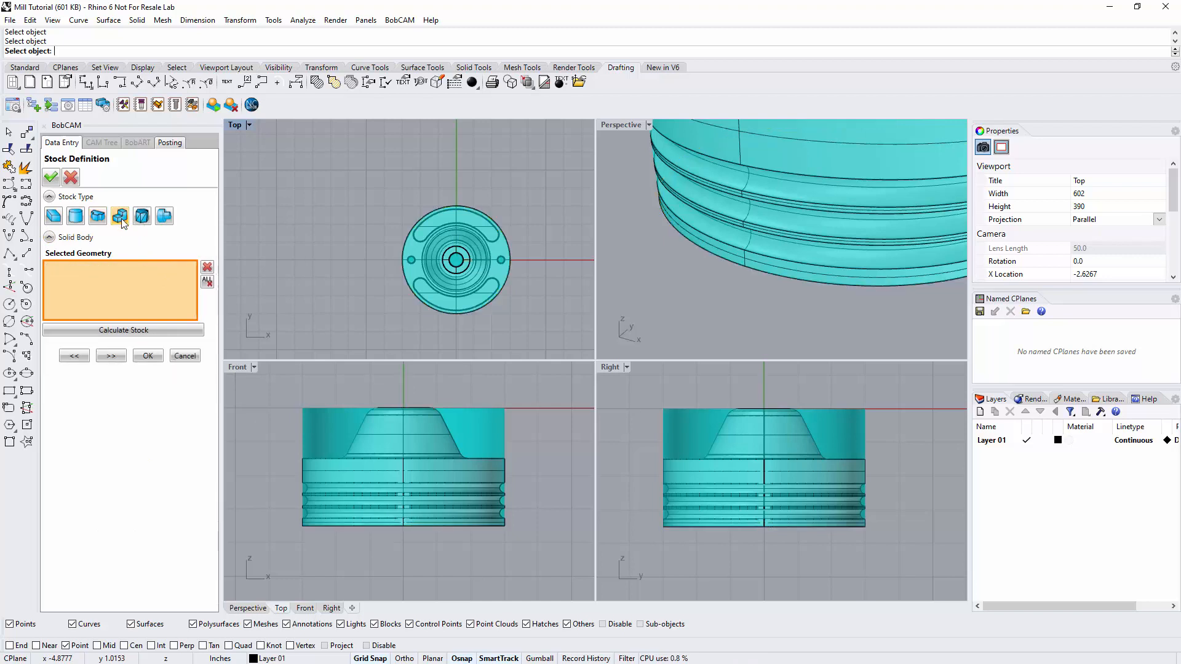
click(142, 219)
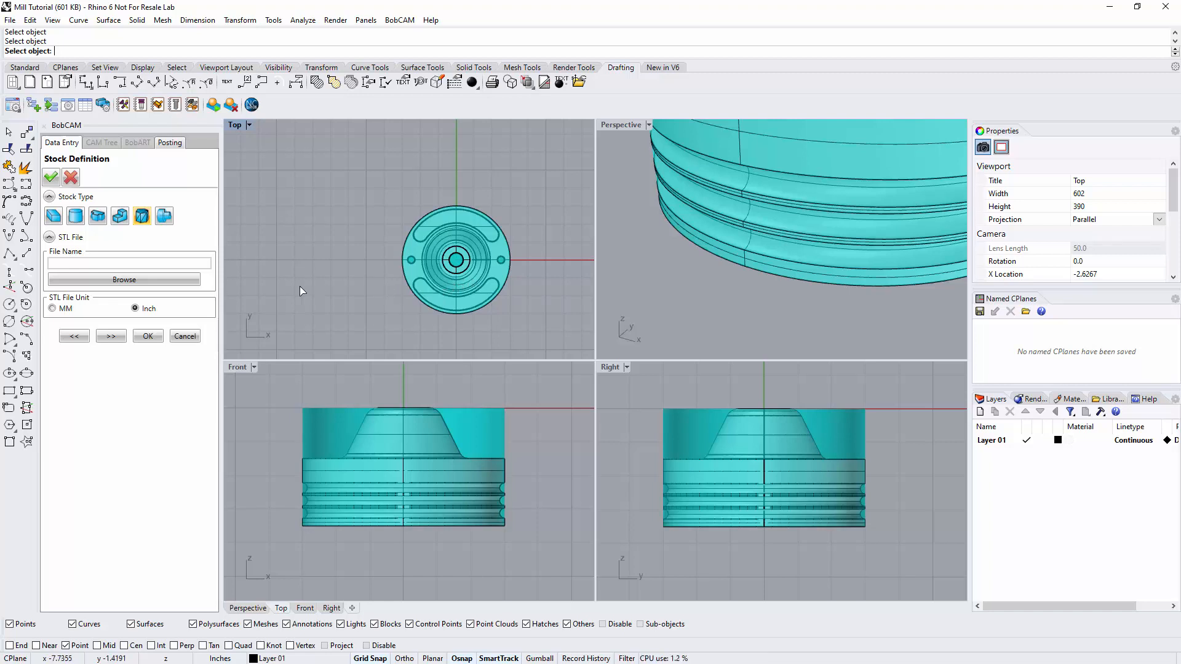
click(119, 220)
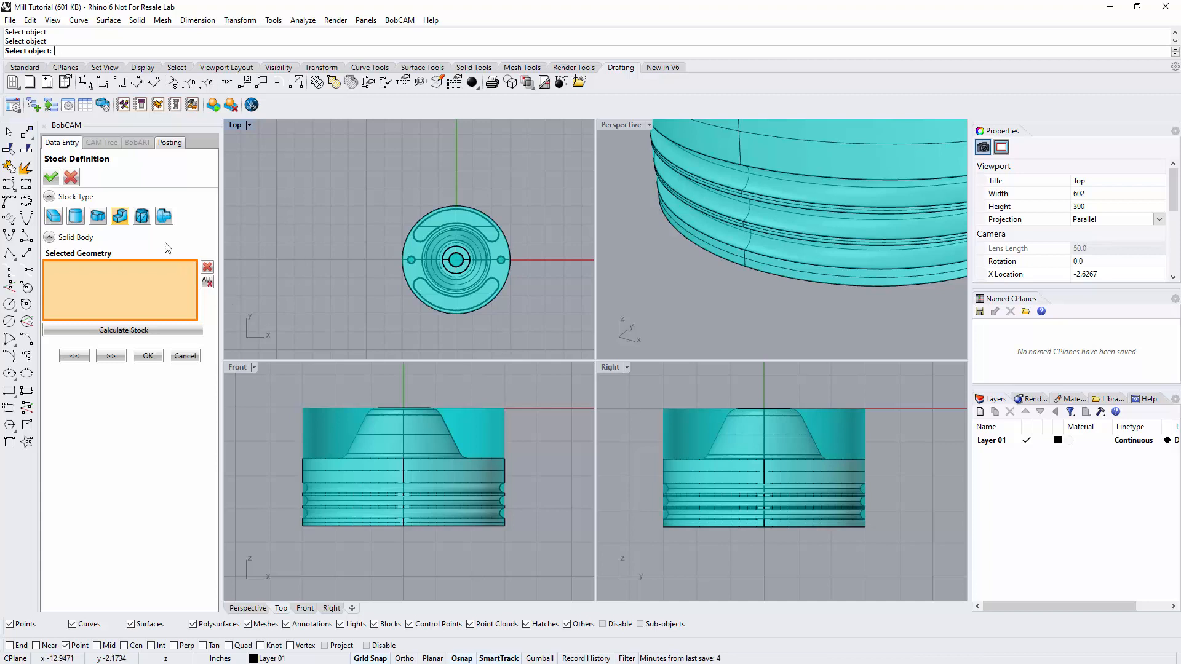
click(141, 216)
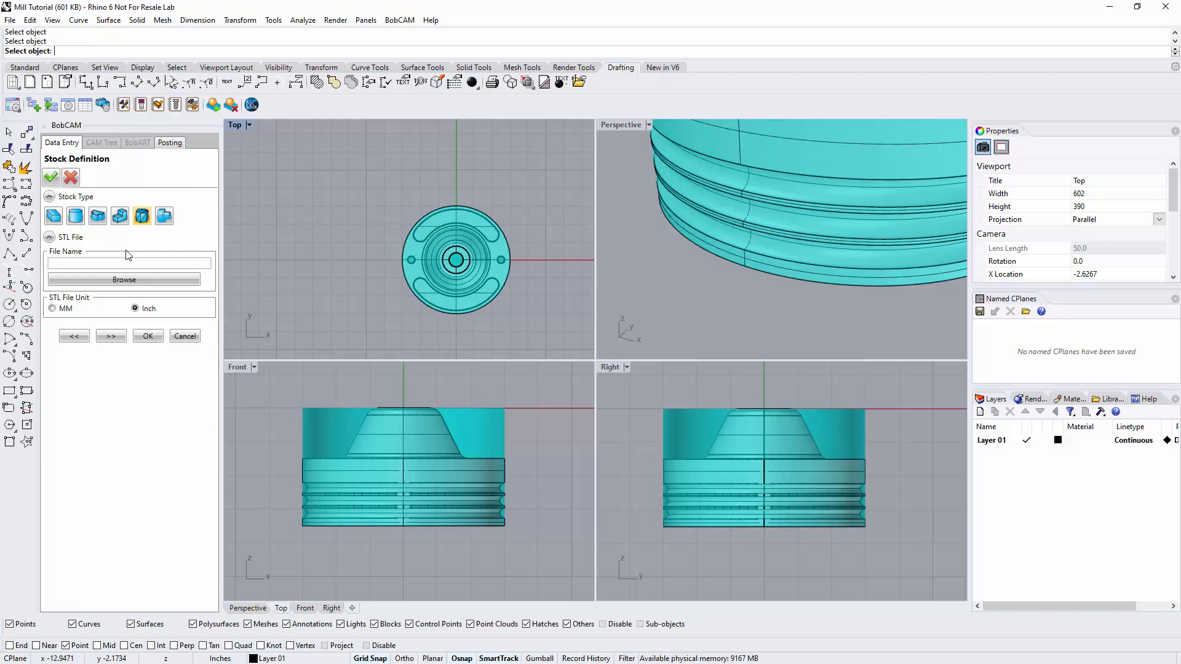
click(163, 217)
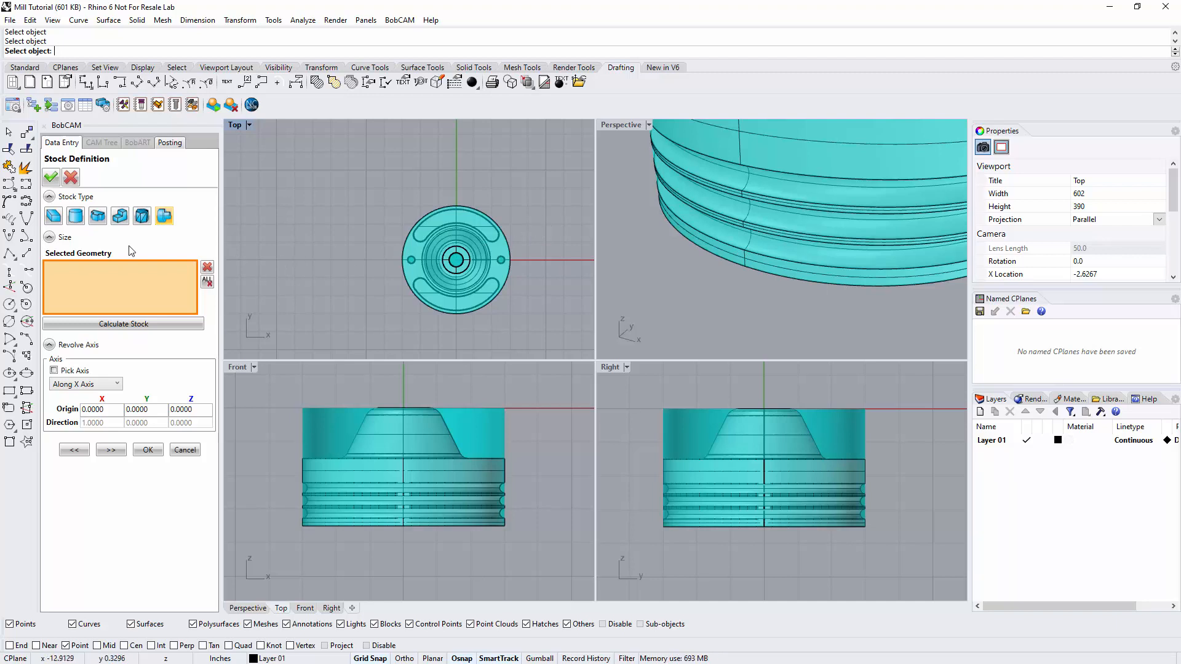
Return to the rectangular stock type and recalculate the stock from the geometry in the graphics area.
click(54, 220)
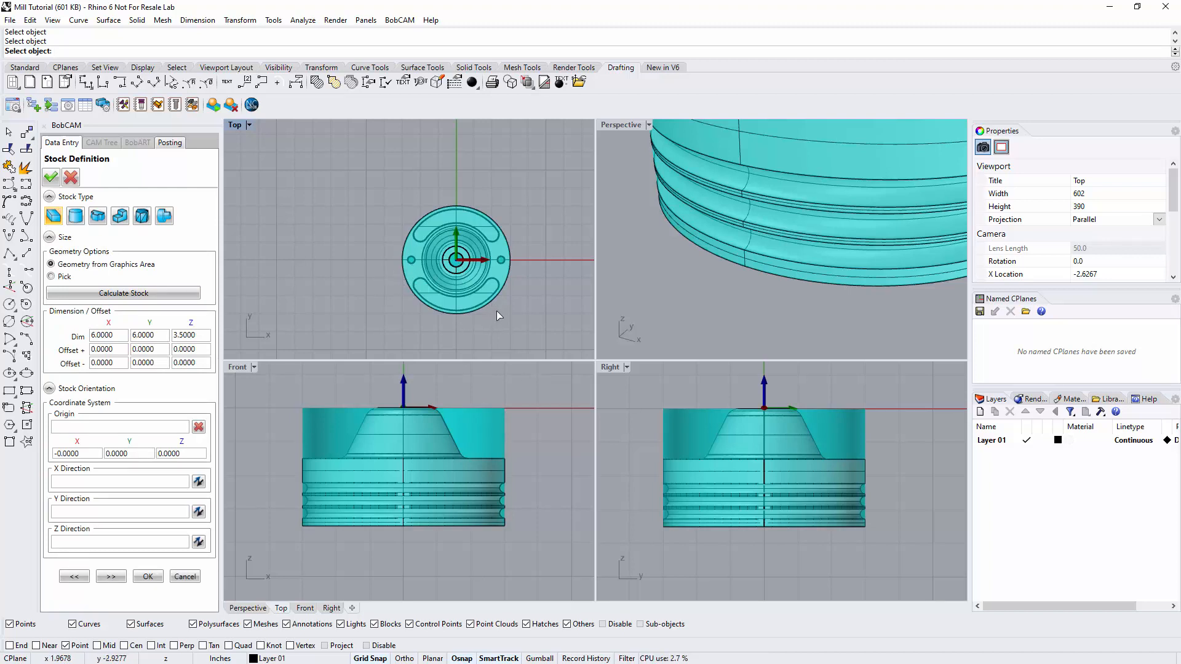
scroll(640, 302, down, 6)
scroll(620, 248, up, 5)
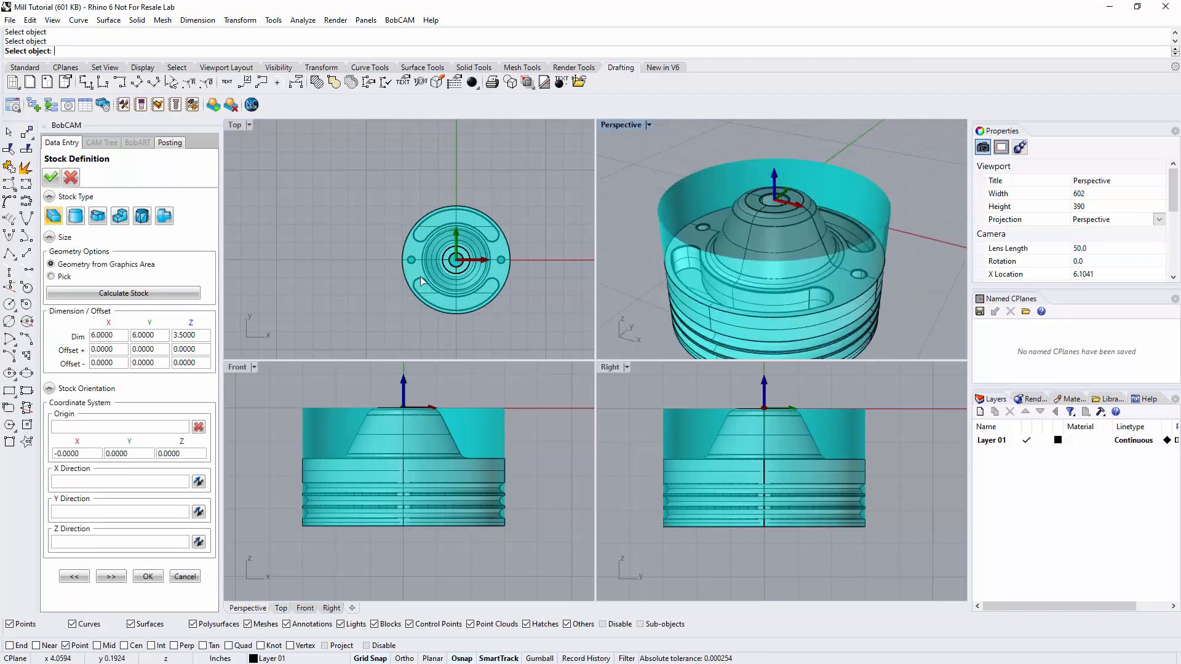
click(84, 291)
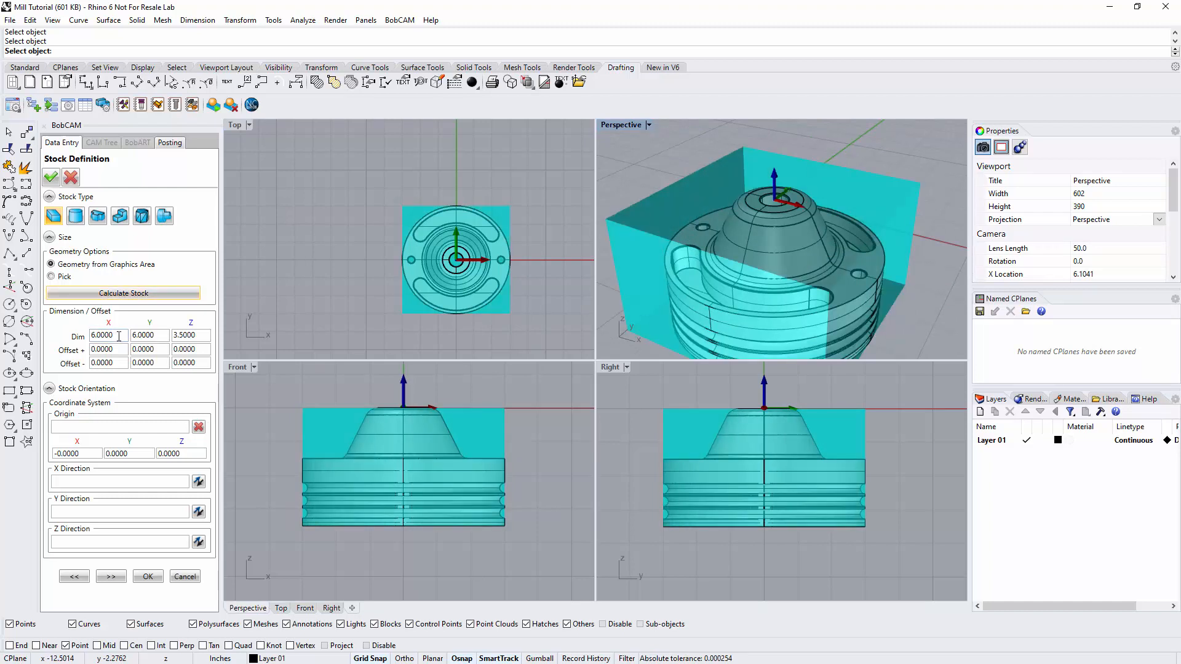
Check the rectangular stock's dimensions and orientation settings, and continue to the machine setup.
drag(119, 336, 83, 333)
drag(158, 333, 131, 338)
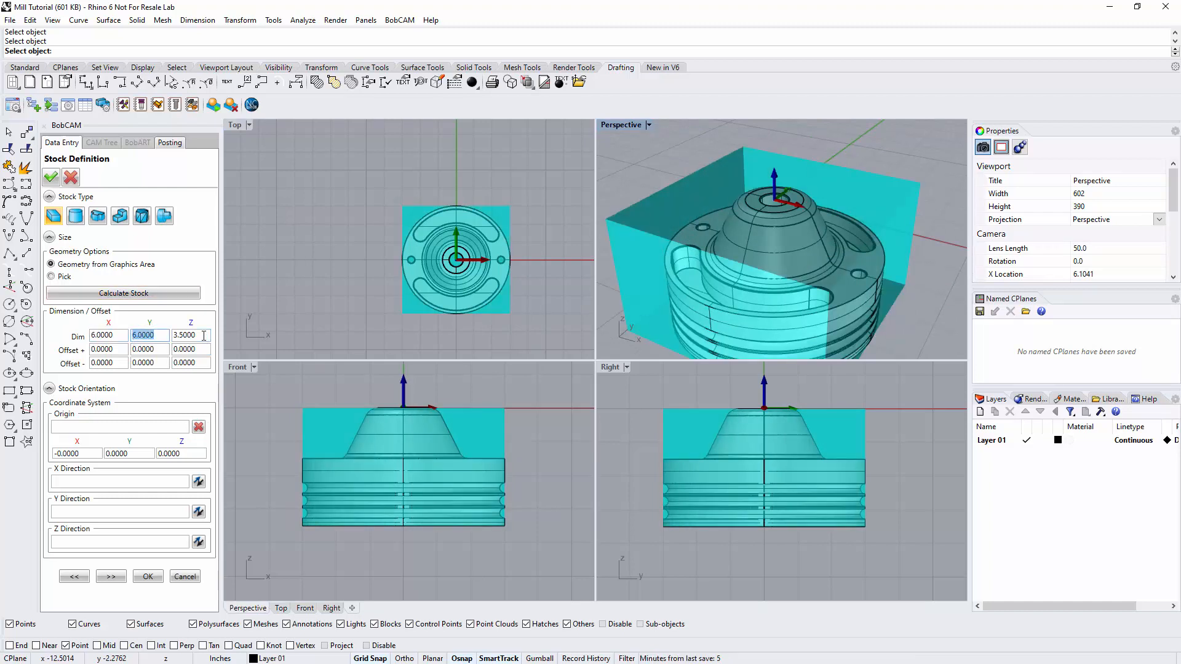
drag(204, 336, 175, 336)
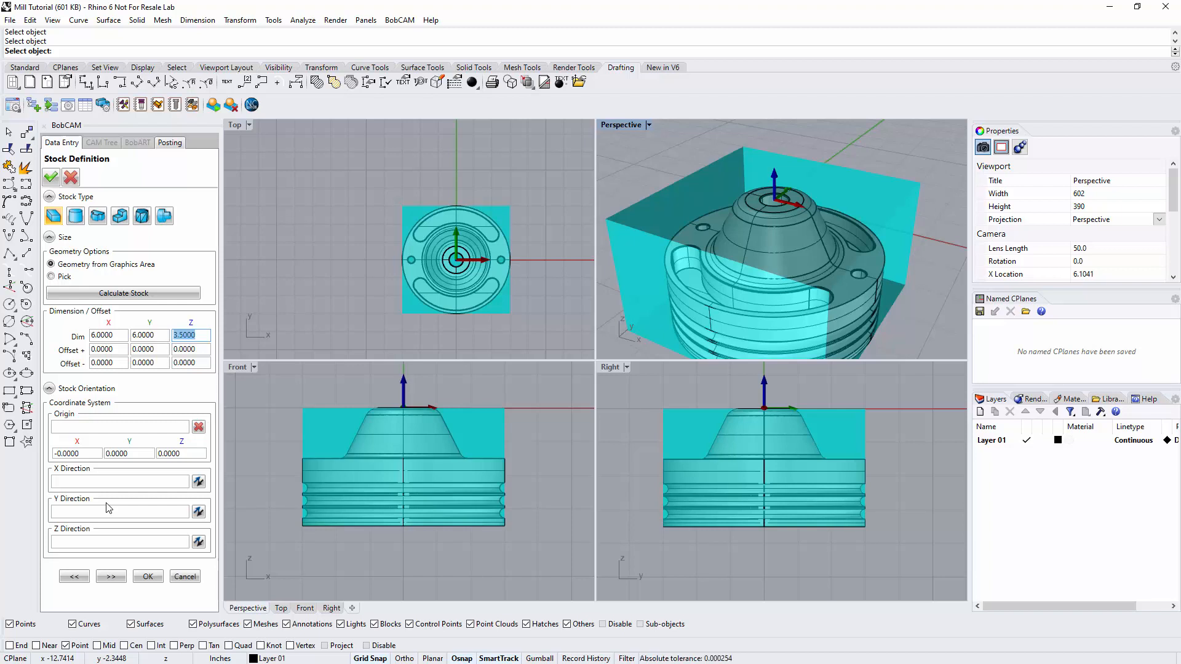
click(48, 389)
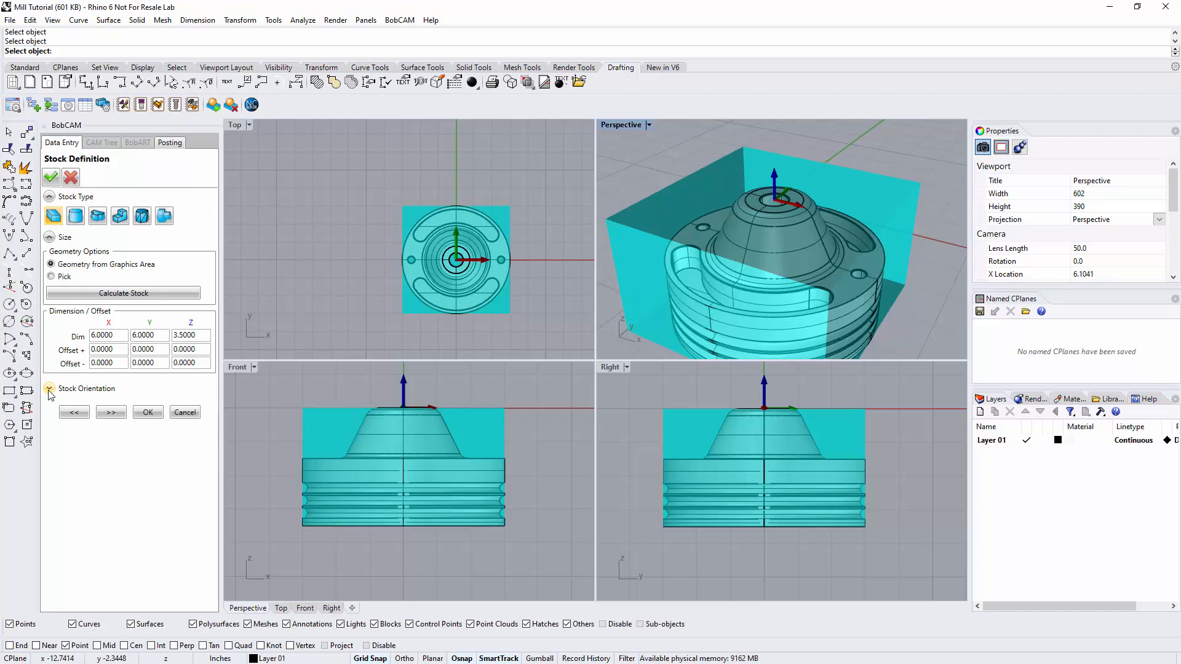
click(49, 389)
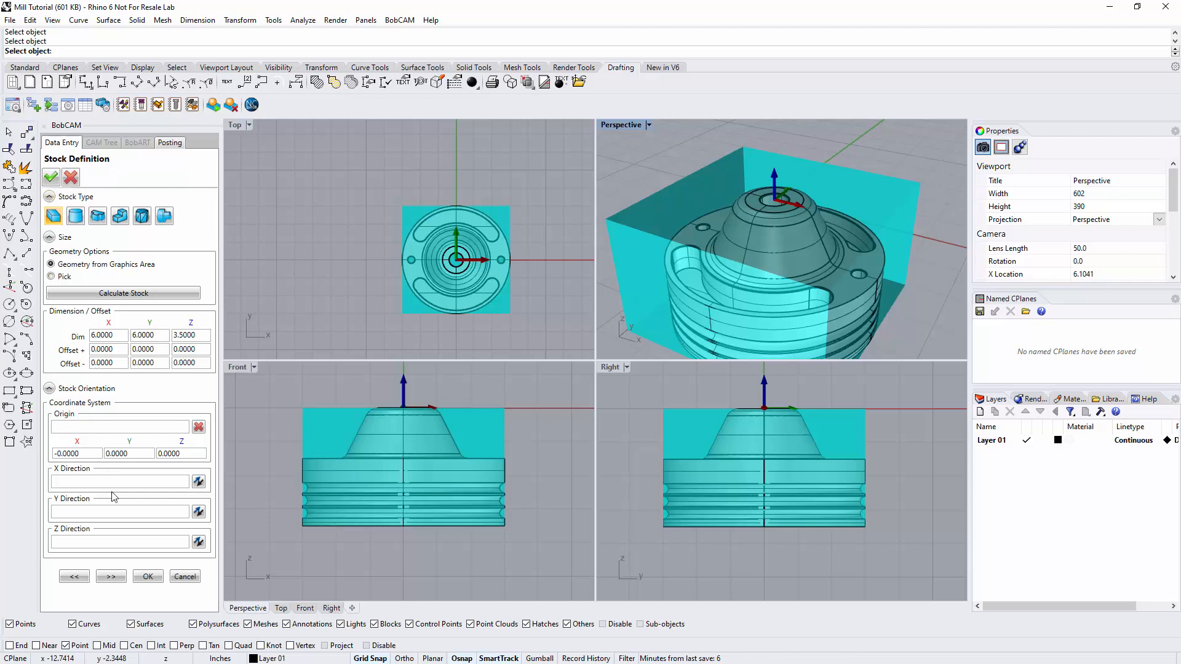
click(116, 577)
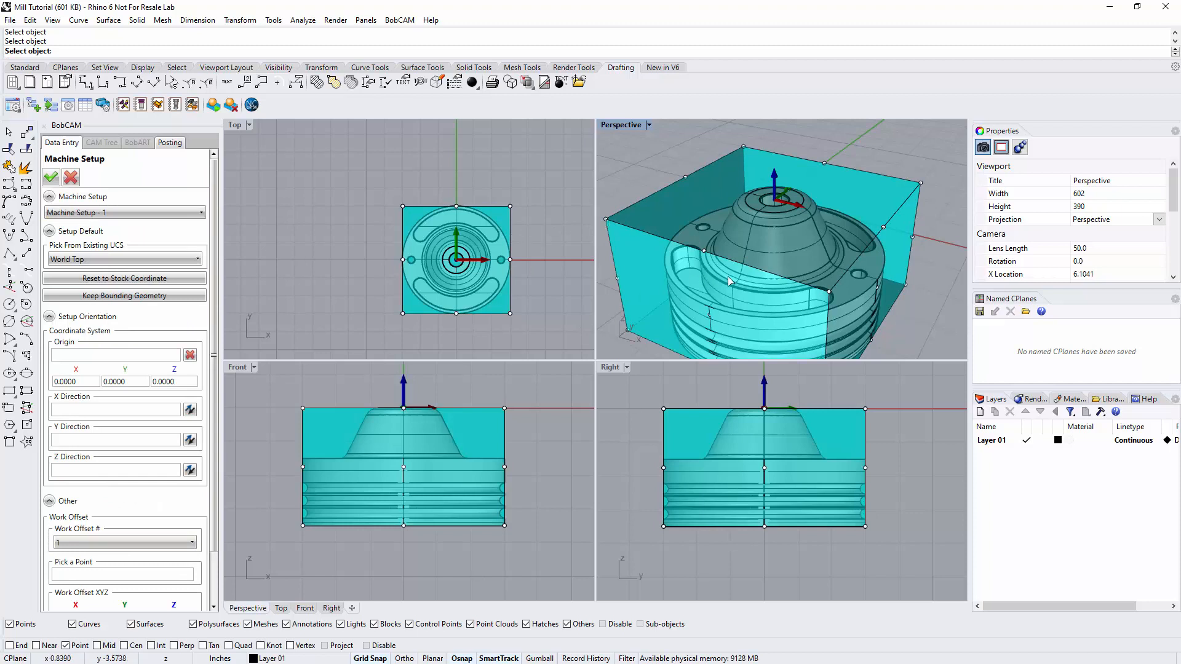
Enable point snapping and point selection, and set the machine setup origin to the stock's upper corner at X -3, Y 3, Z 0.
scroll(756, 277, down, 3)
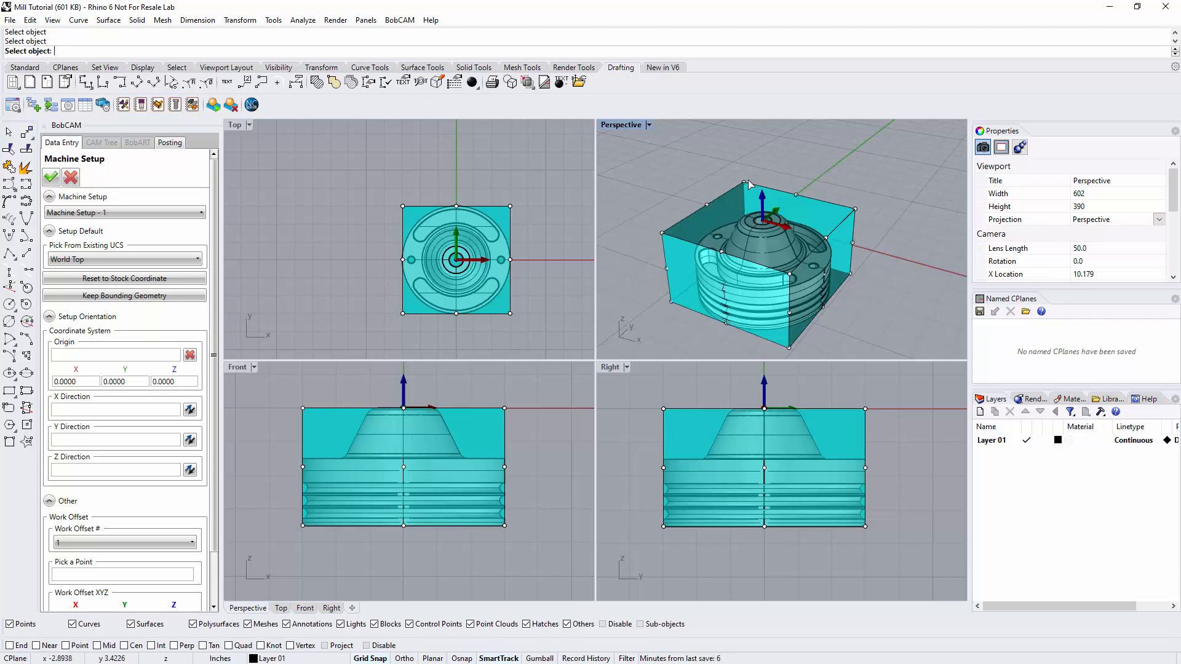
click(101, 355)
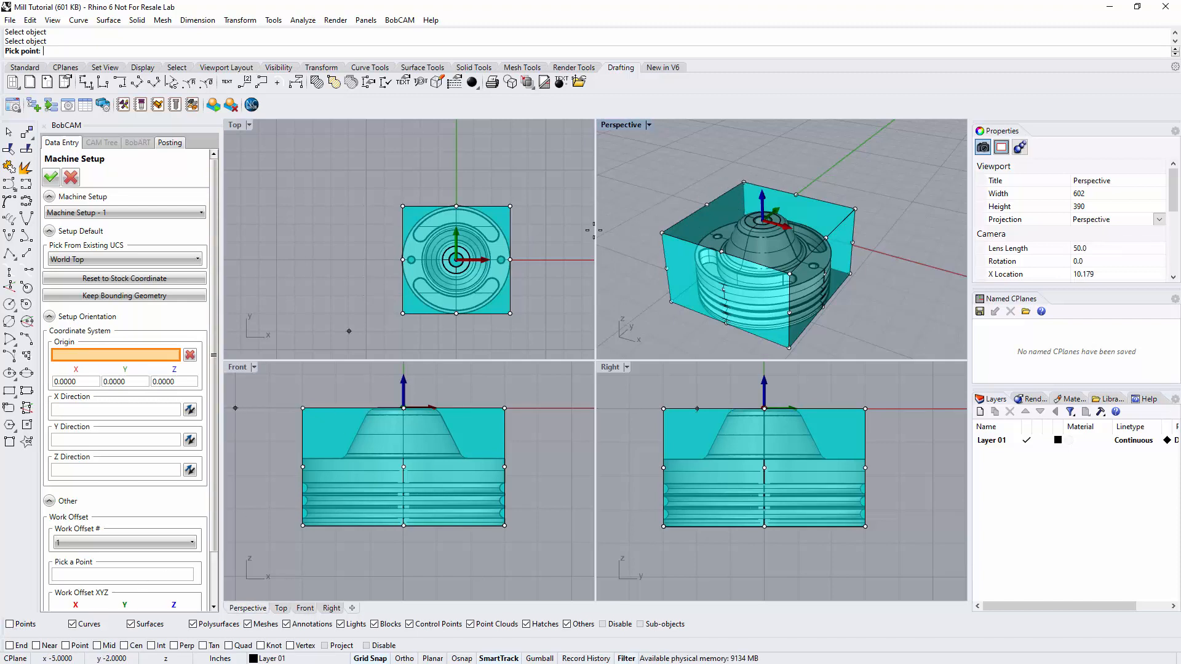
click(65, 645)
click(10, 624)
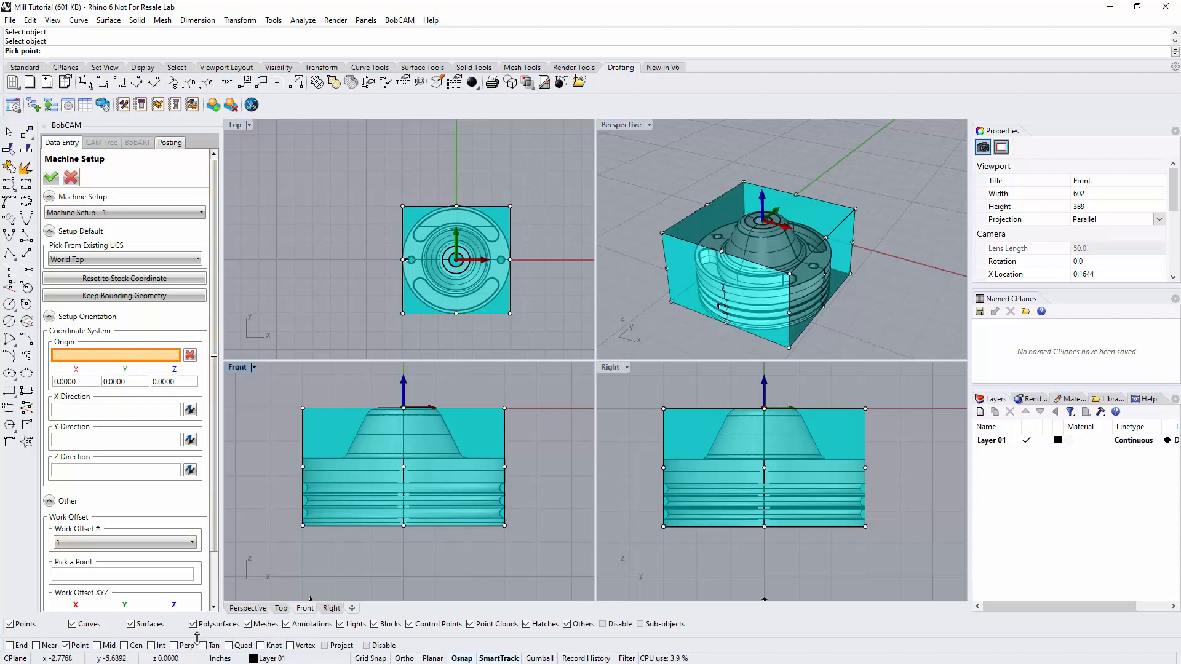
click(744, 182)
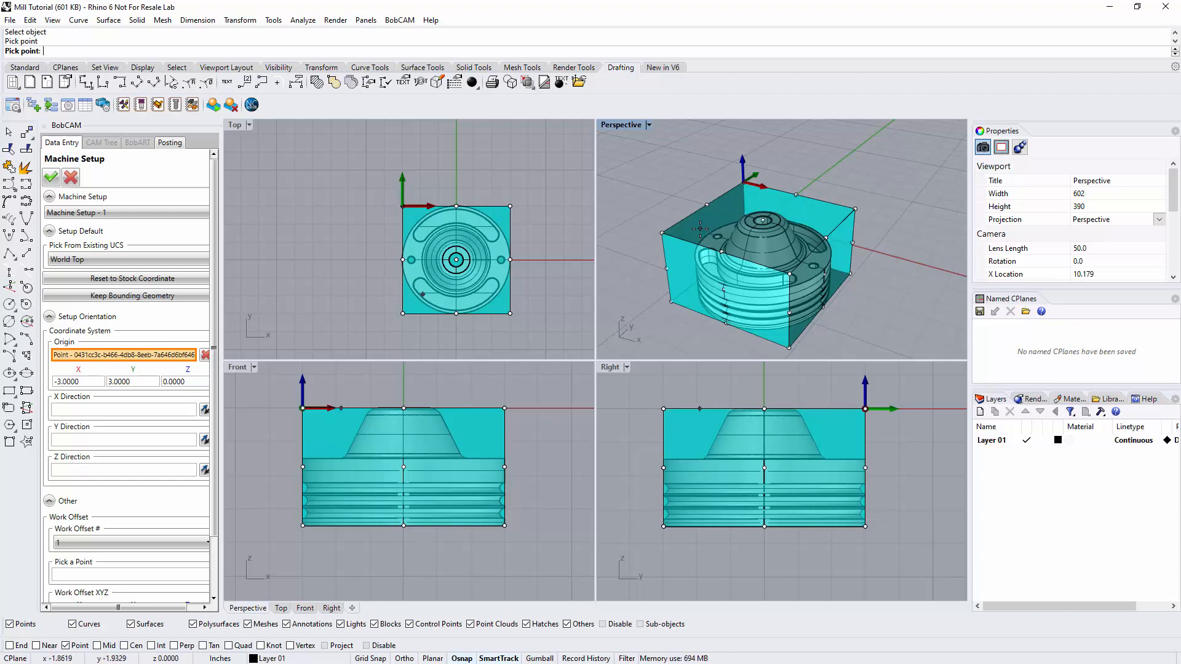
click(671, 301)
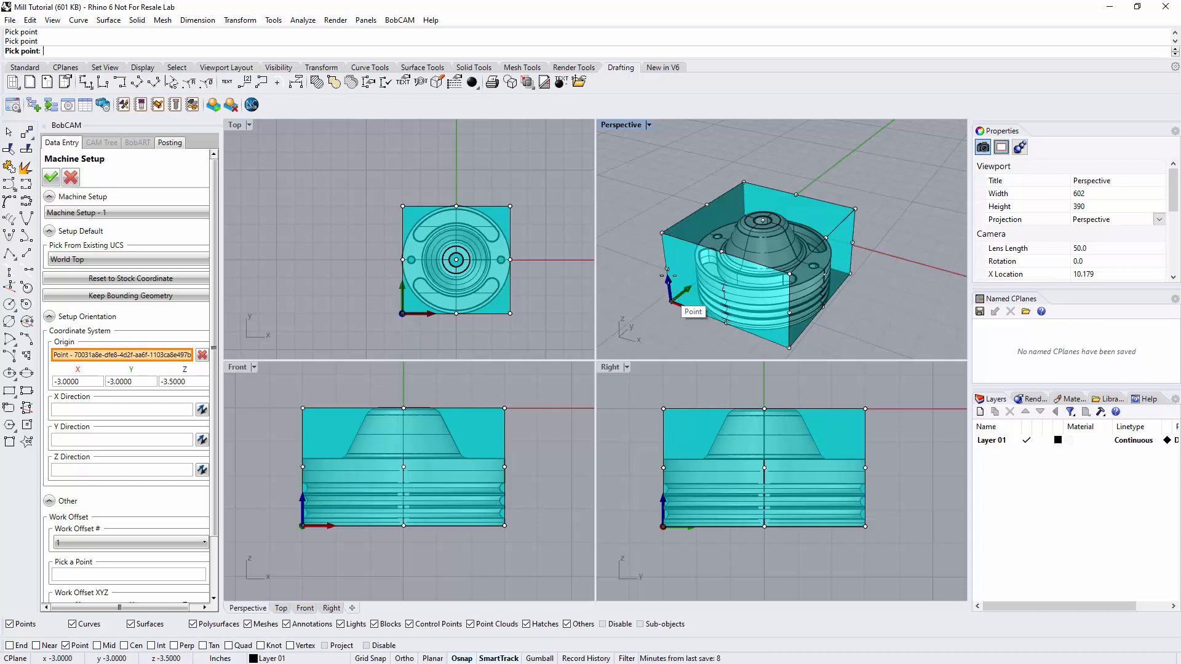
click(745, 183)
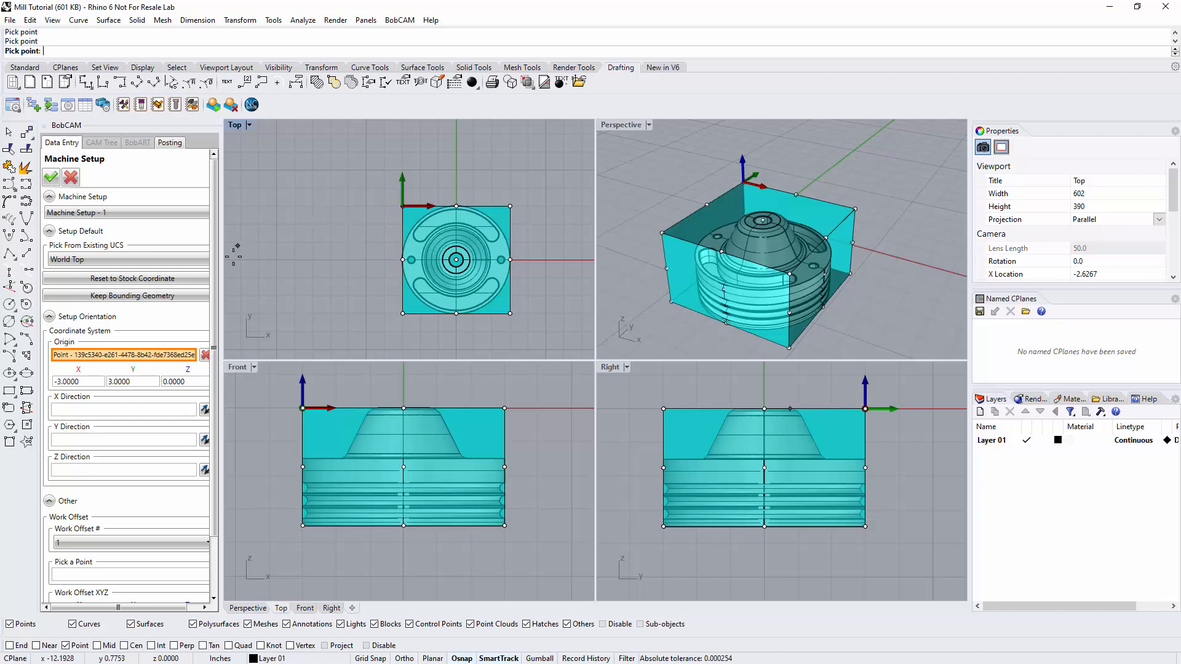
Widen the machine setup pane and look through the available work offset numbers.
drag(222, 275, 271, 283)
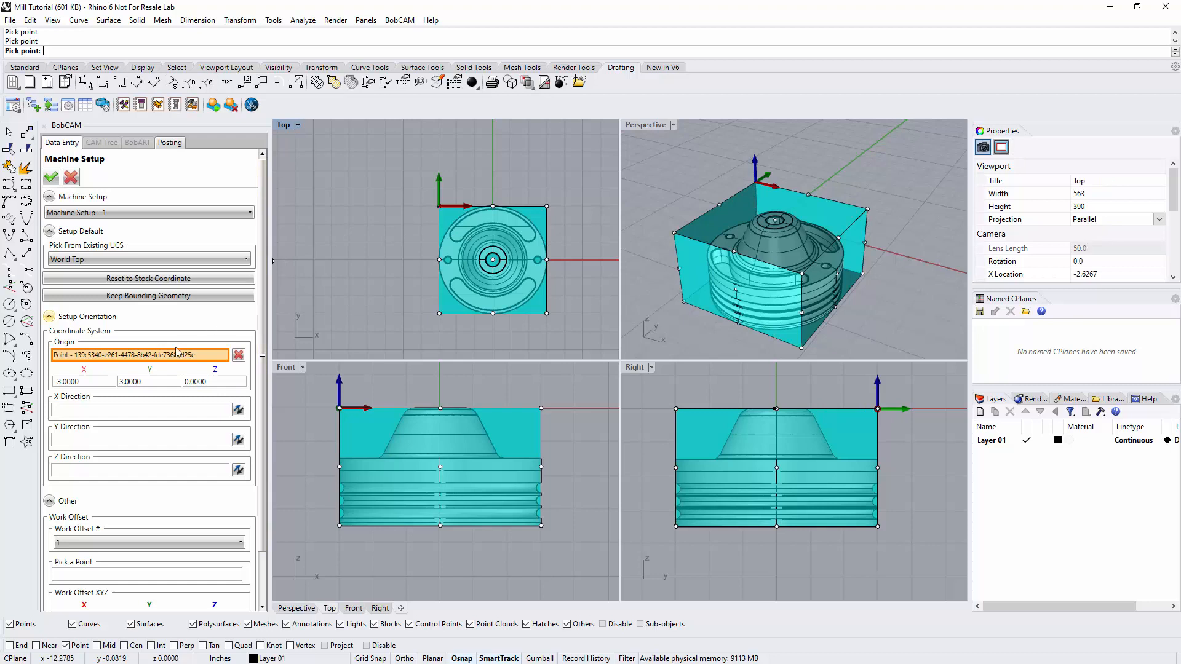
scroll(117, 543, down, 2)
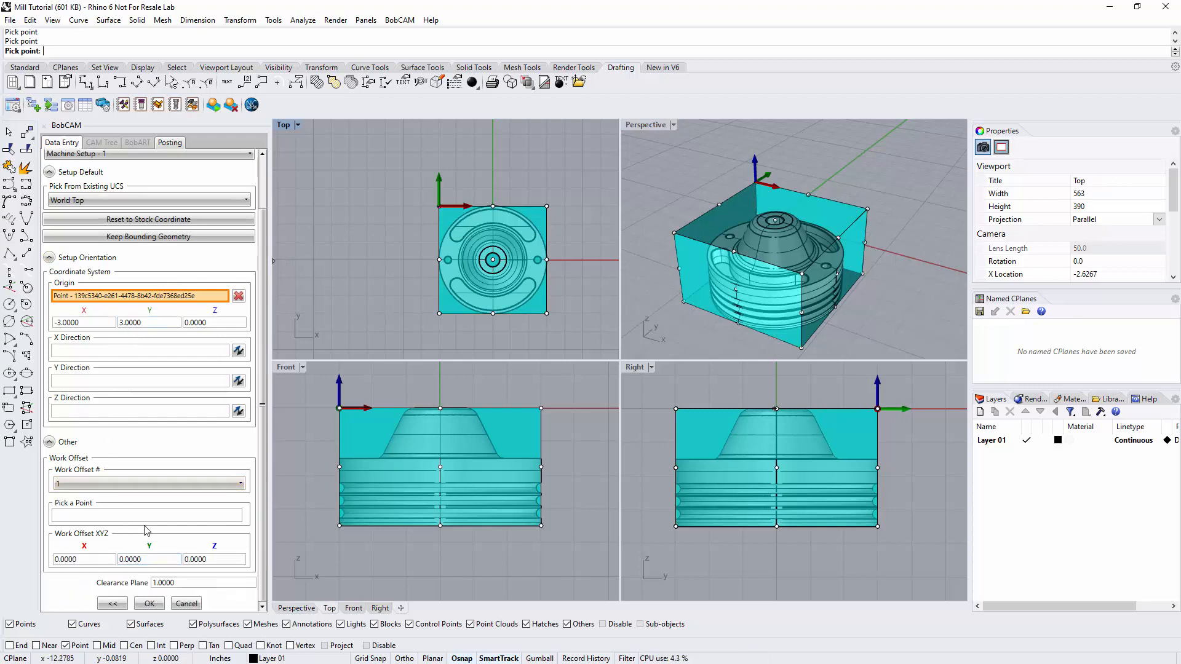
click(116, 484)
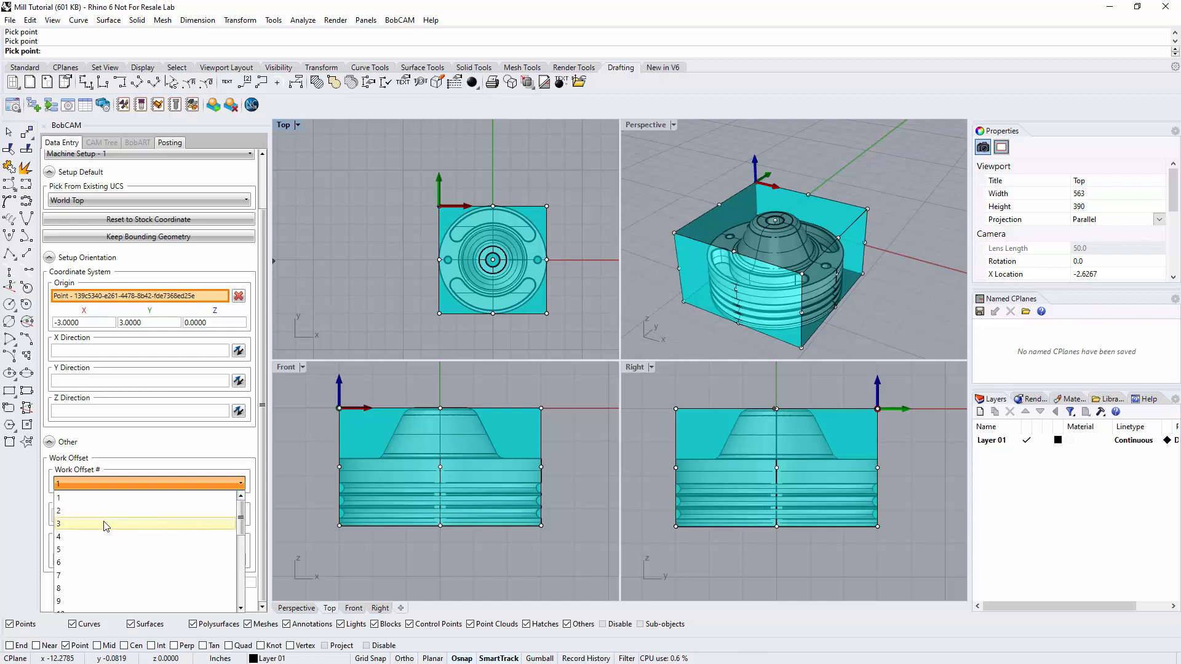
click(112, 483)
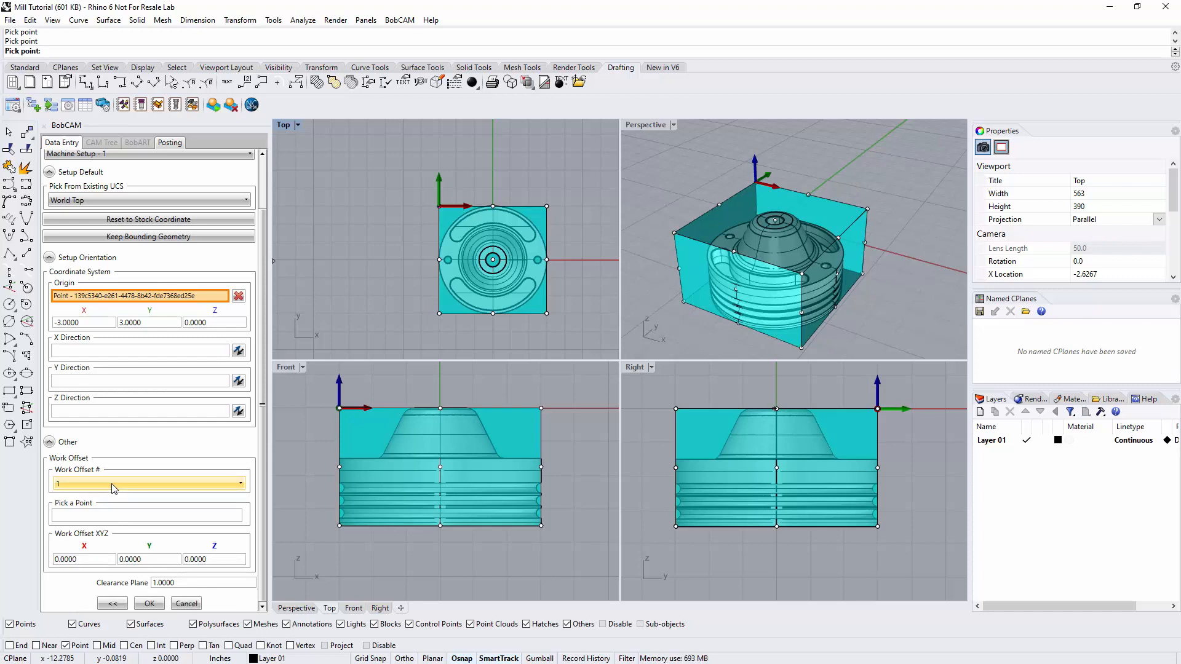
click(112, 485)
scroll(145, 550, down, 5)
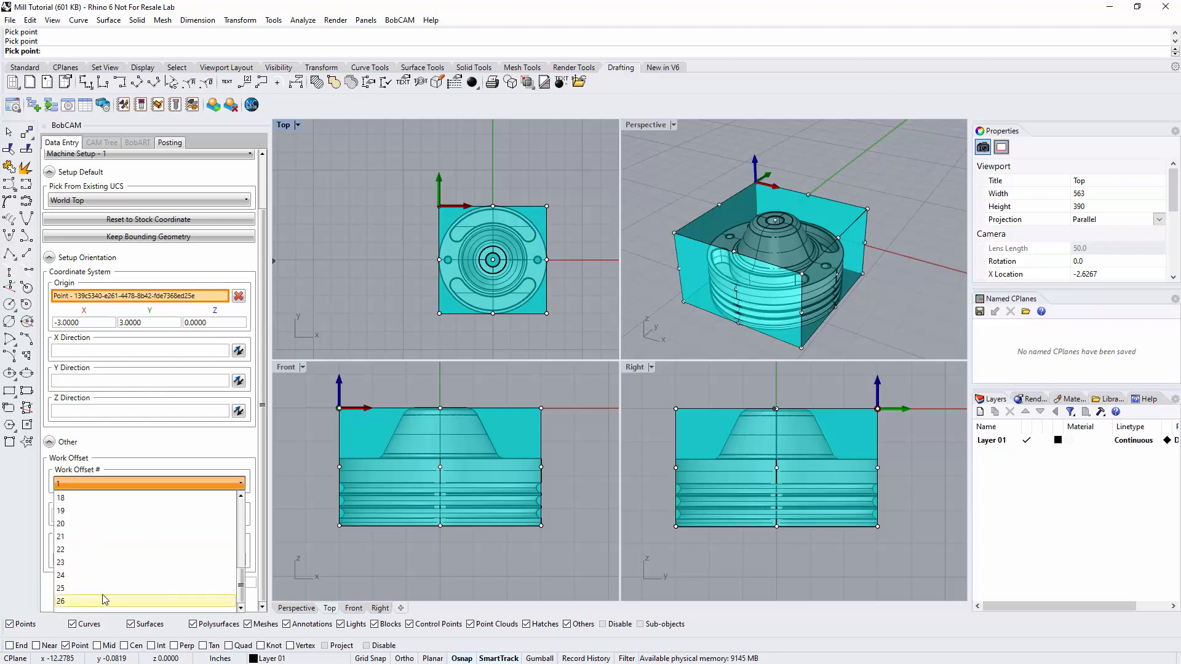
click(138, 481)
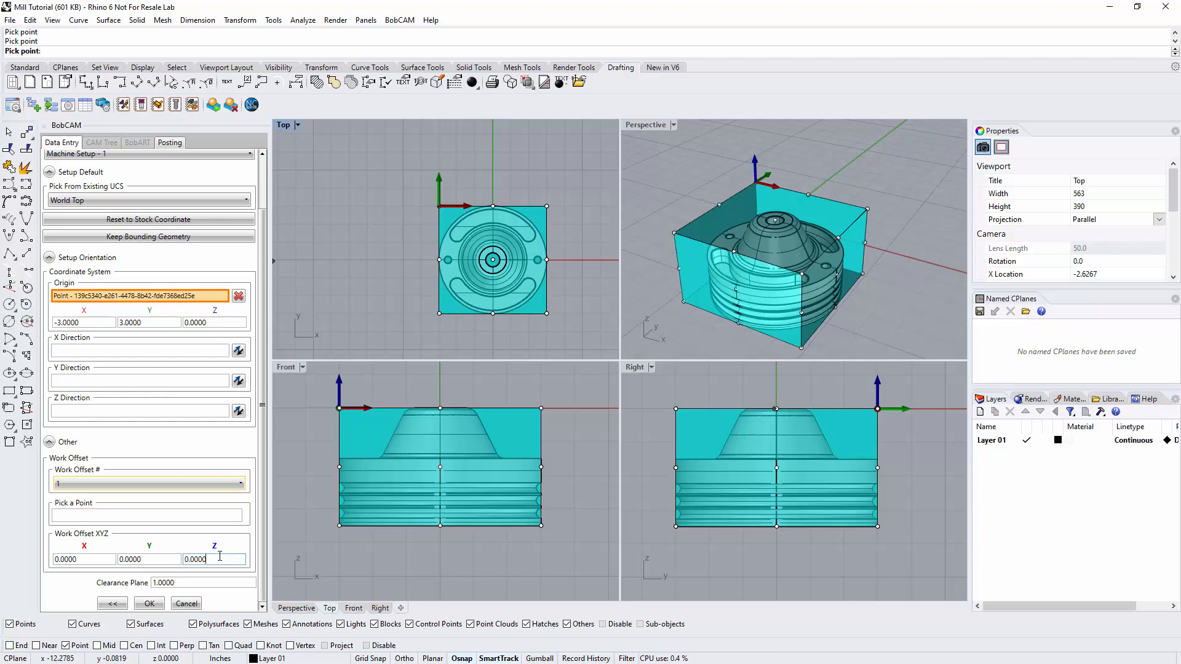
Set the work offset's Z value to 4 and finish the machine setup.
double_click(212, 559)
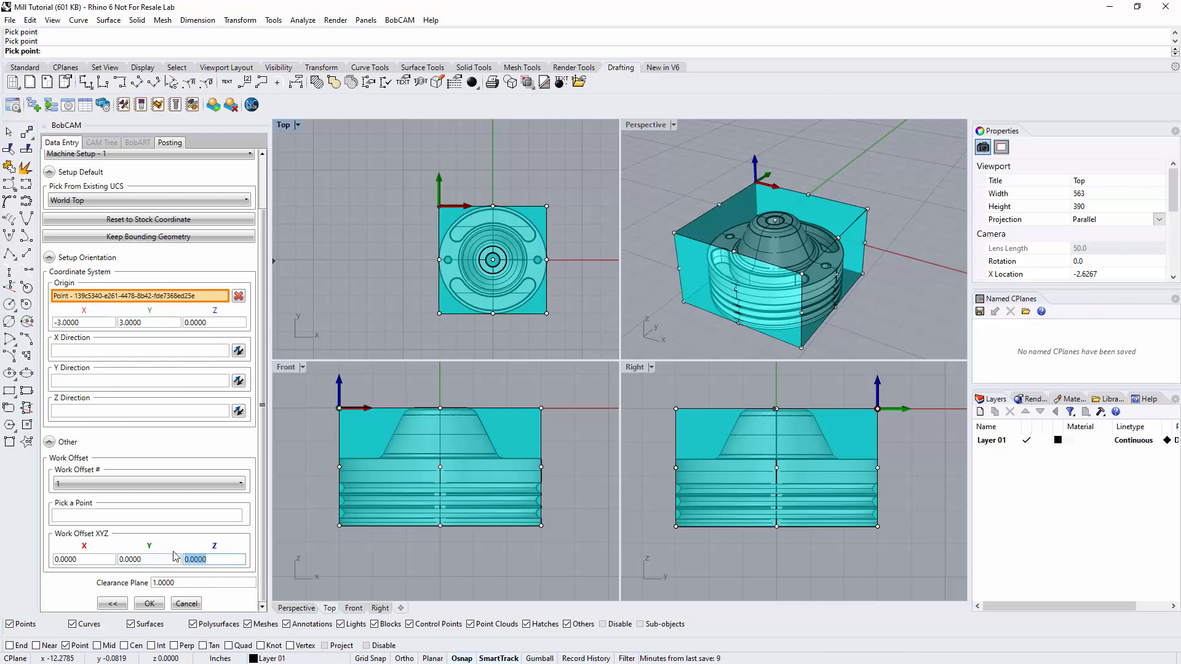
text(4)
click(175, 582)
drag(180, 582, 149, 583)
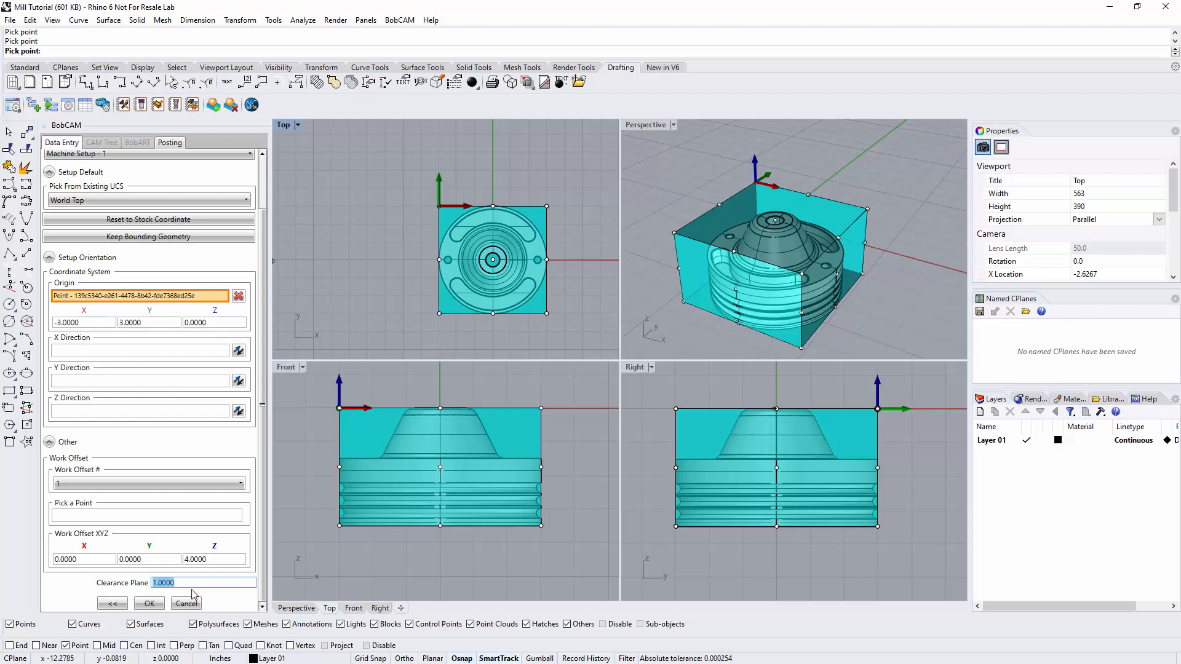
click(157, 604)
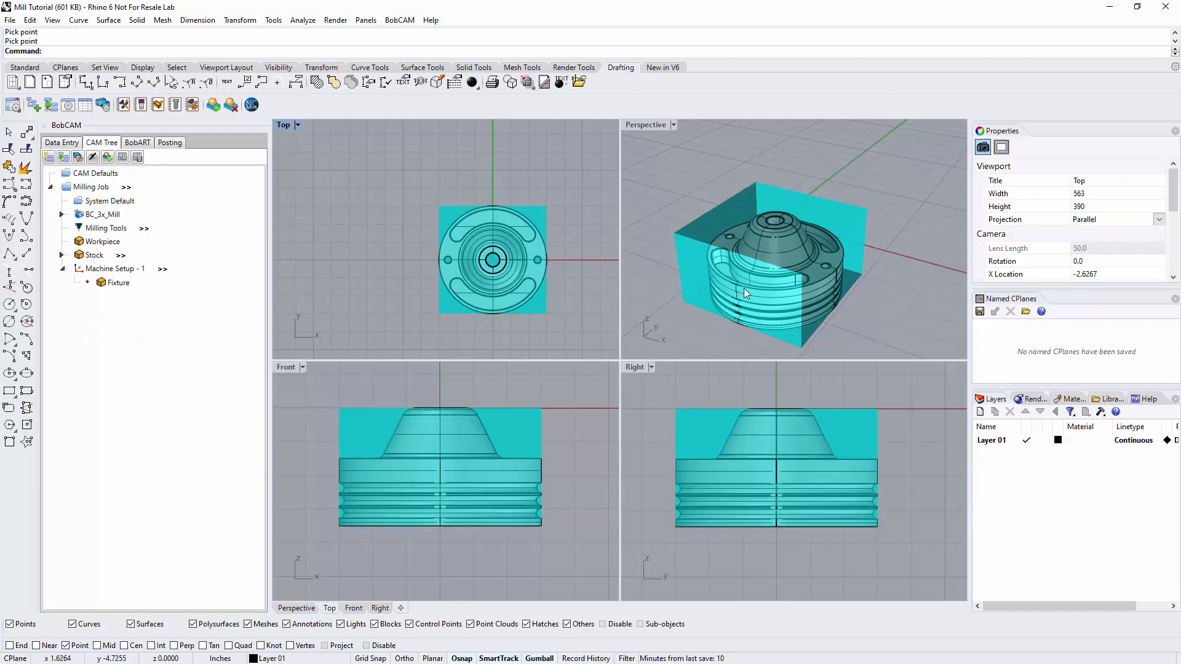
Blank the stock in the milling job and inspect the bare part in the Perspective view.
scroll(755, 299, down, 4)
scroll(692, 286, up, 4)
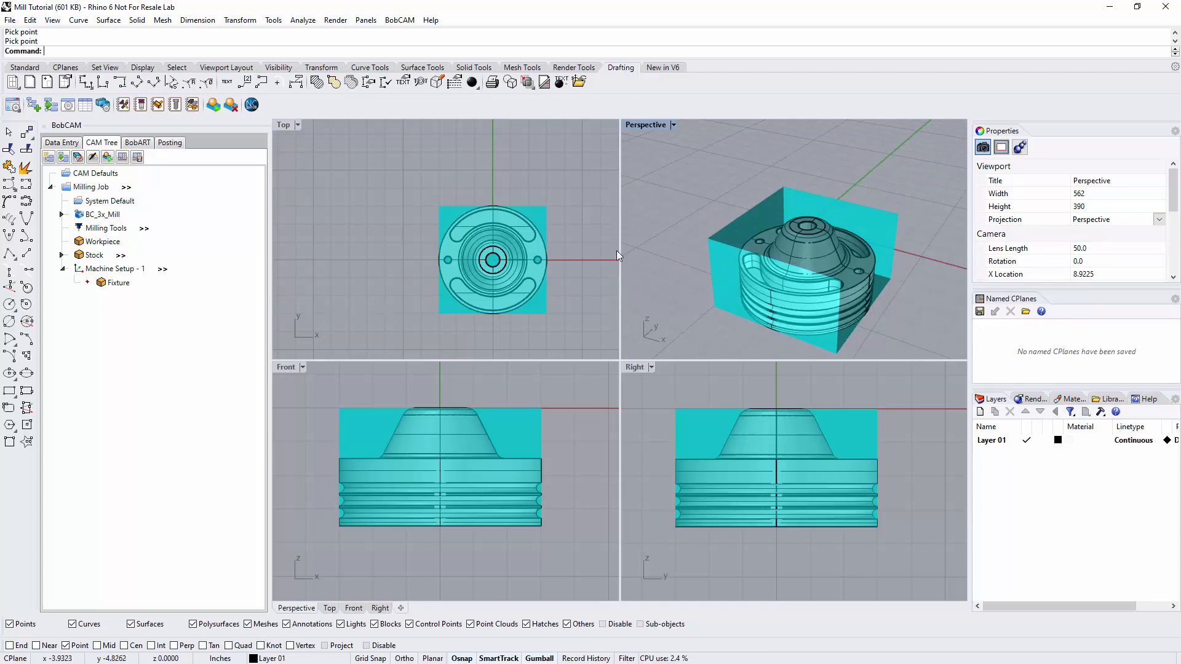
right_click(85, 257)
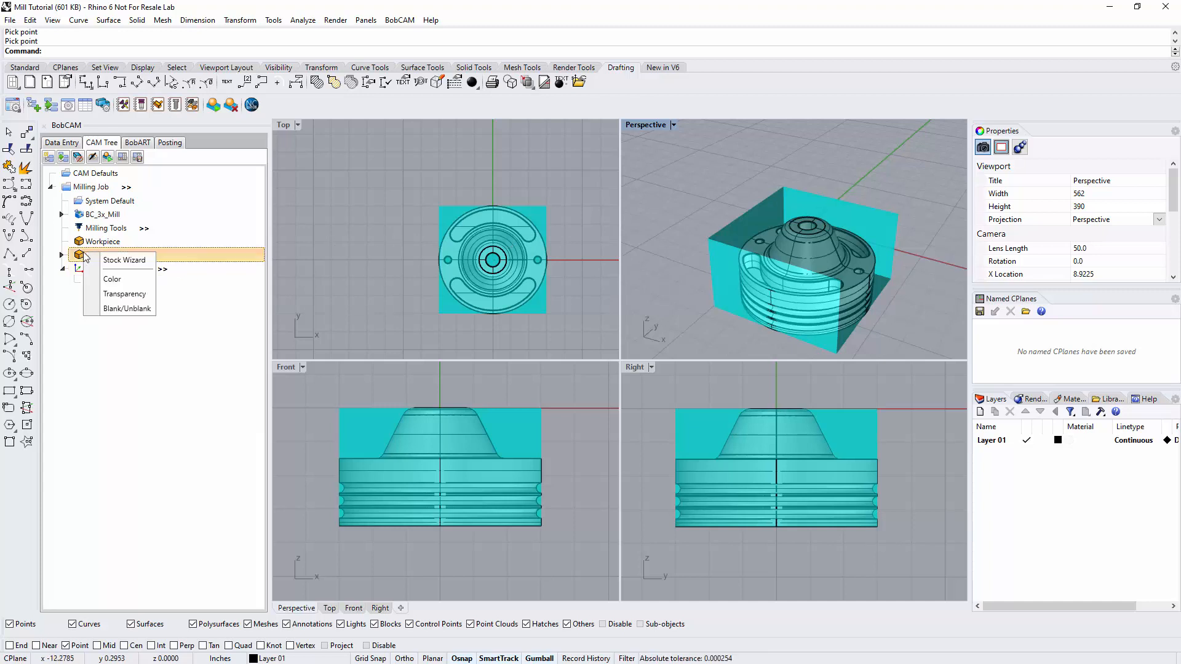
click(117, 308)
scroll(756, 312, down, 5)
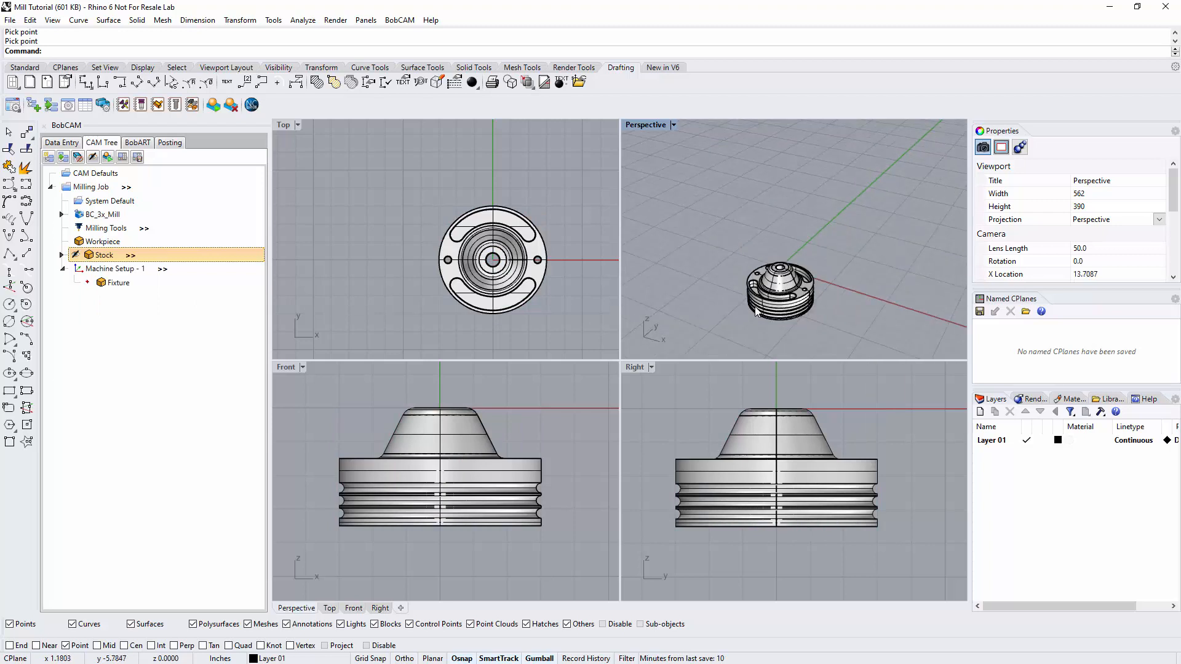
scroll(757, 312, up, 5)
scroll(766, 317, down, 2)
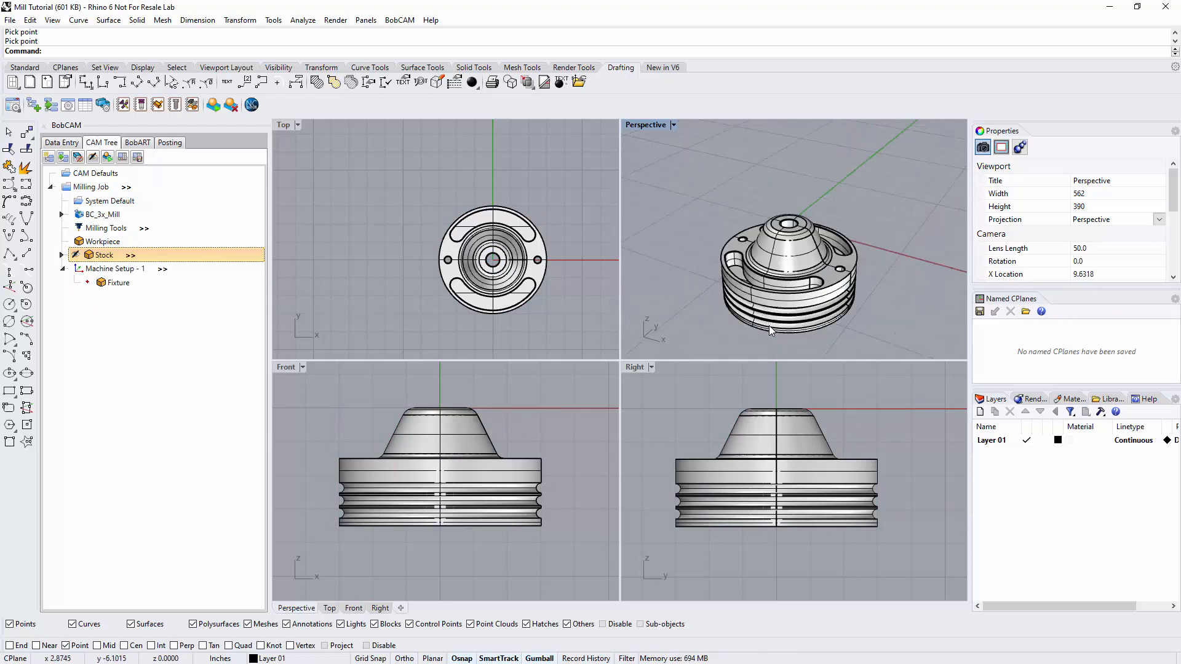